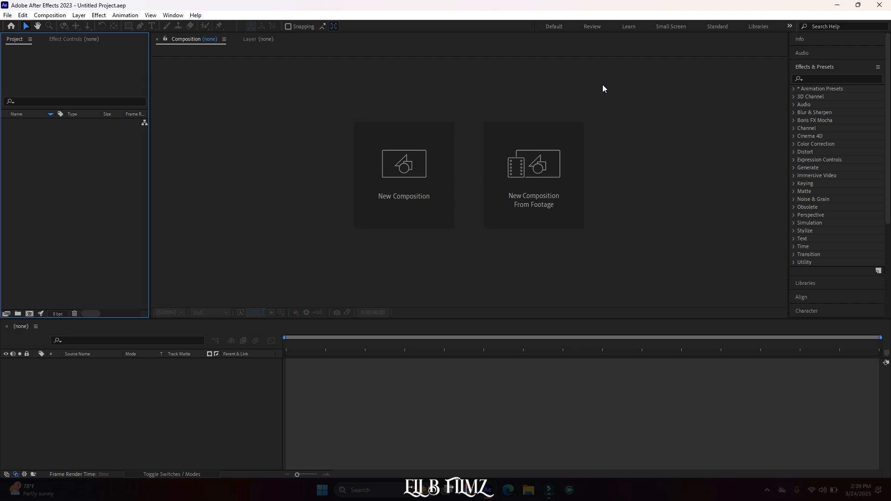
Import footage.mp4 into the project and create a new composition from the clip.
double_click(61, 176)
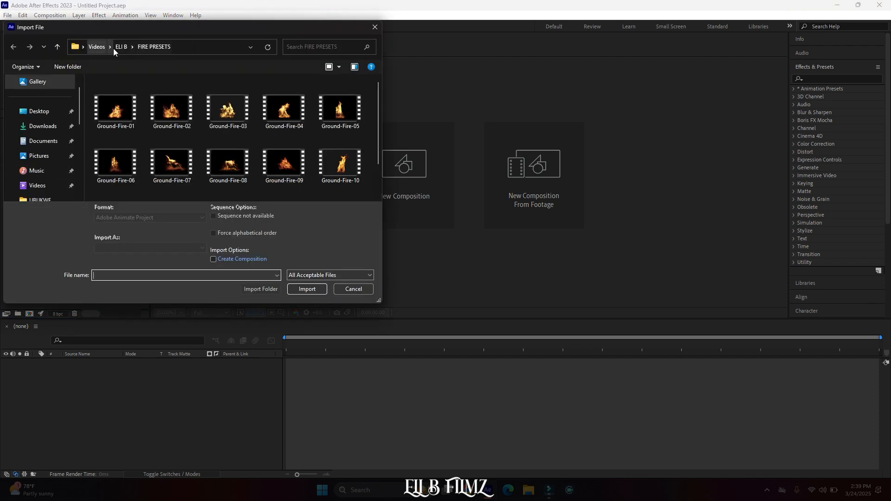
click(120, 47)
click(106, 177)
double_click(105, 175)
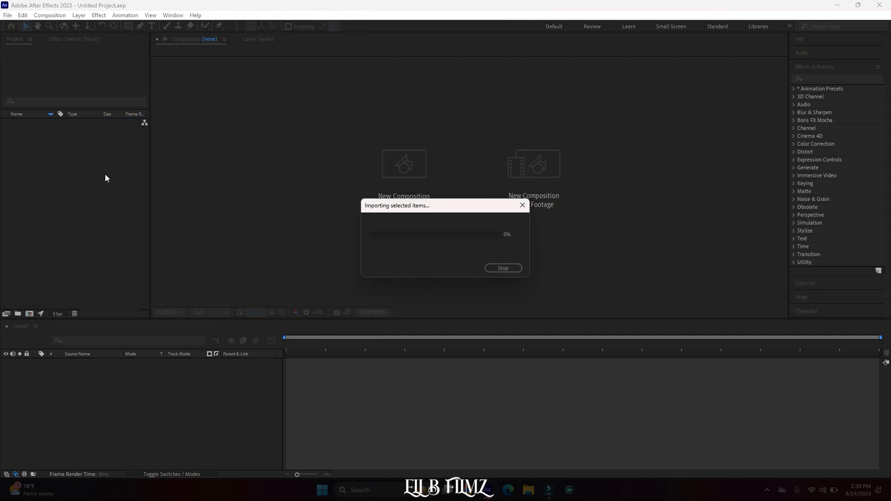
drag(29, 122, 32, 266)
drag(29, 312, 29, 313)
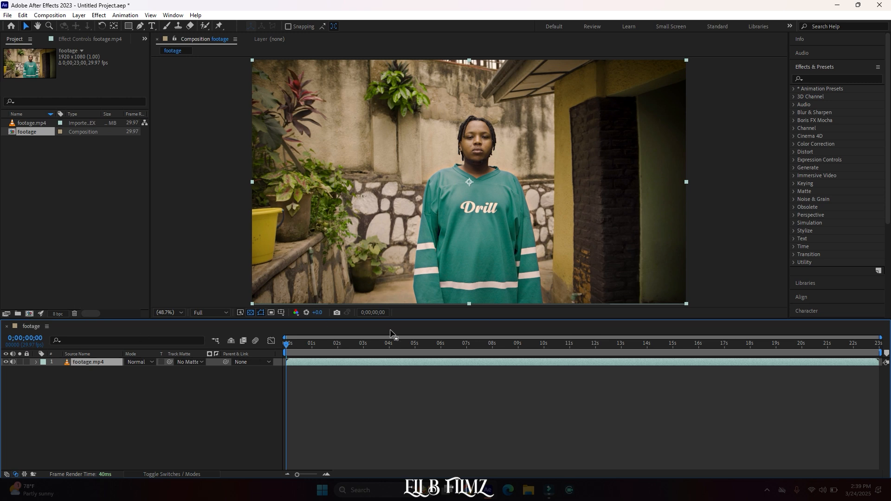
Set the work area from about 2 seconds to 0;00;17;28 and trim the composition to it.
key(space)
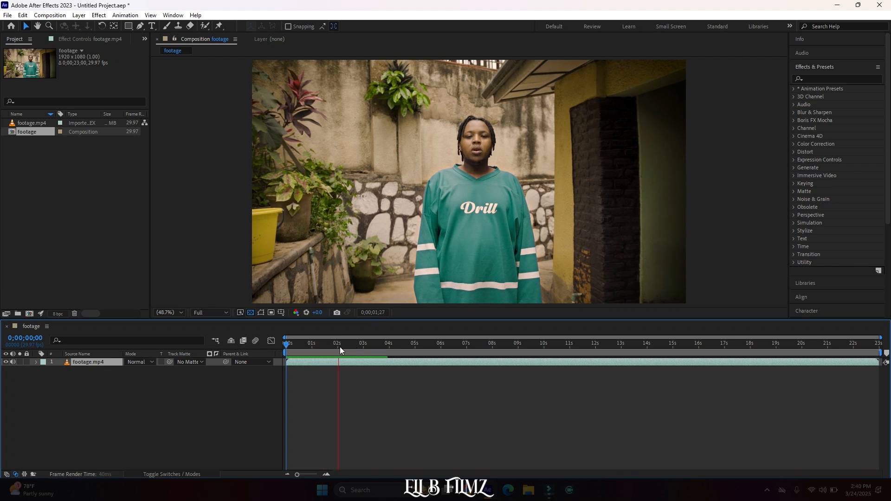
drag(340, 347, 748, 349)
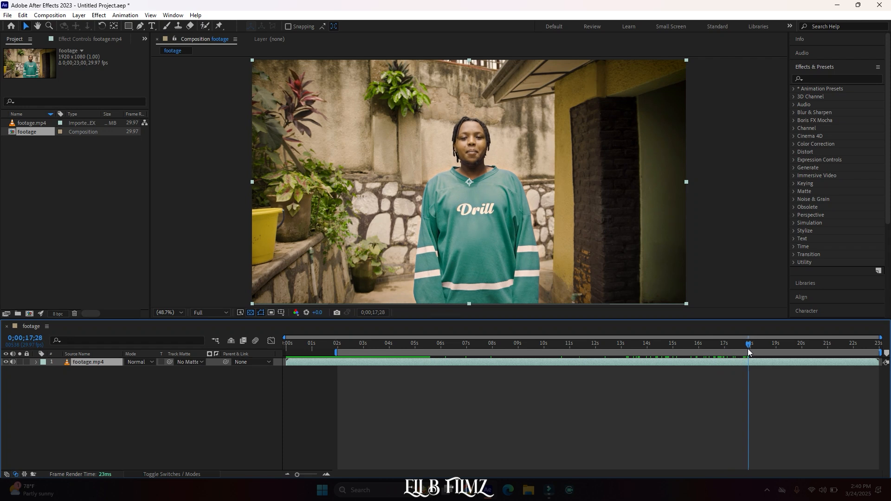
drag(880, 353, 750, 353)
right_click(645, 352)
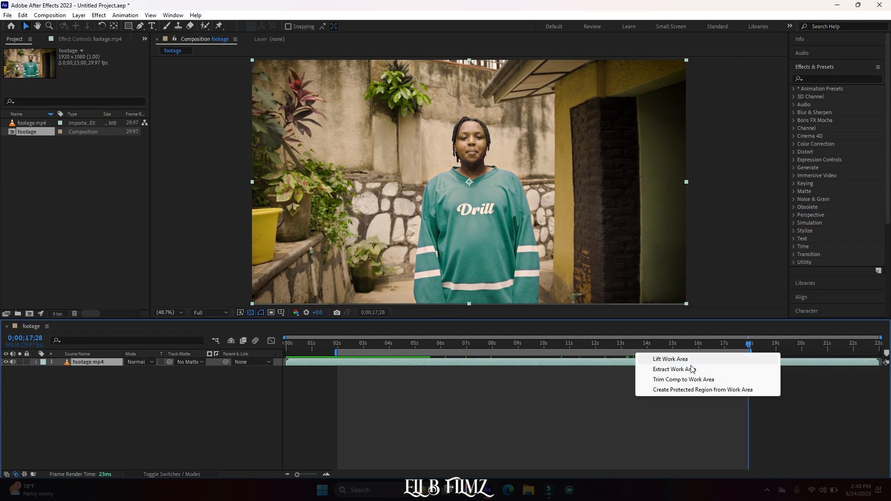
click(682, 381)
Play back the trimmed composition from its beginning to review the clip.
drag(393, 344, 284, 344)
key(space)
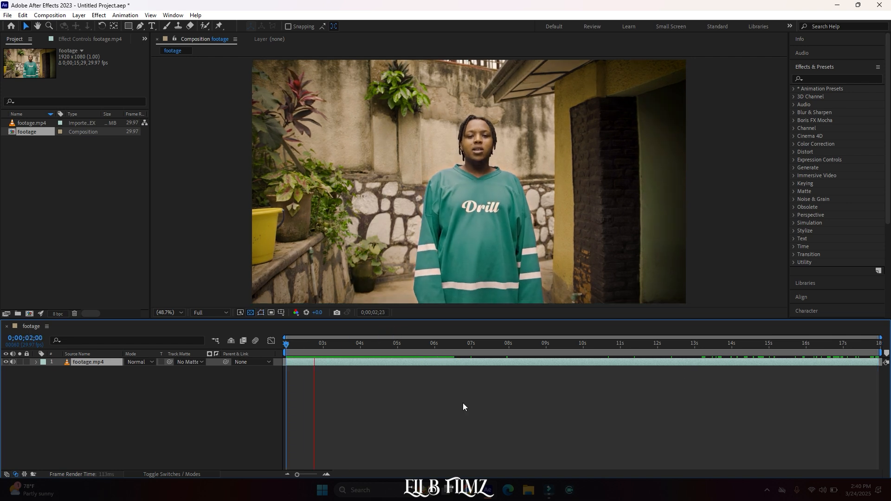
key(space)
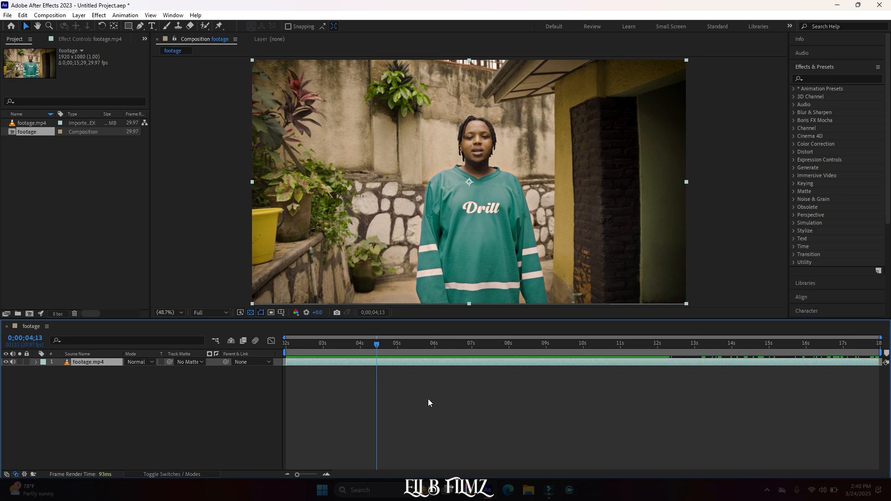
Add a null object to the composition and rename it track.
right_click(185, 411)
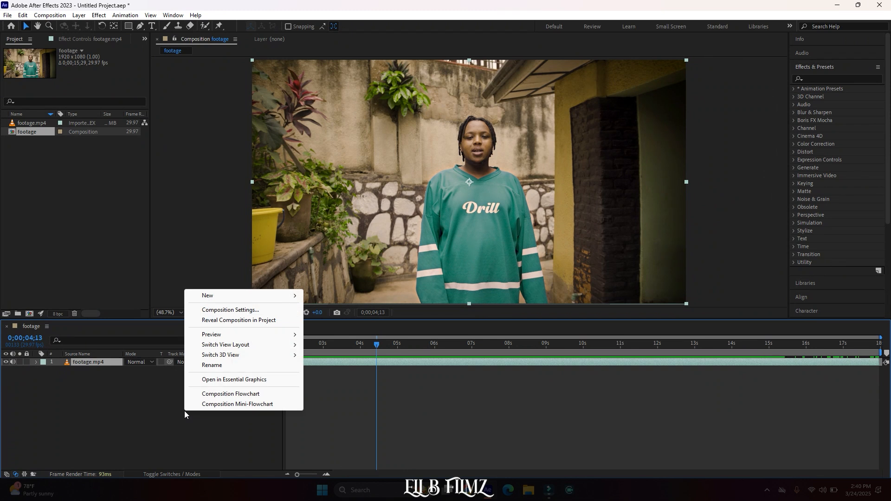
mouse_move(236, 296)
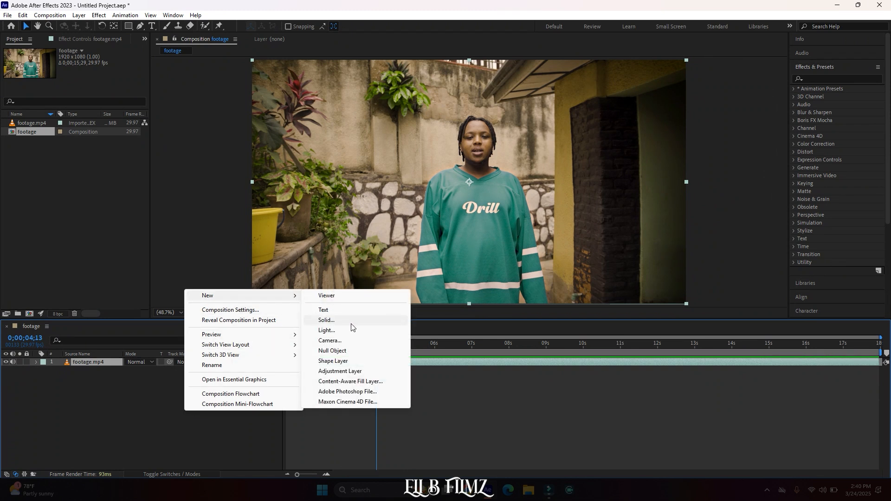
click(347, 351)
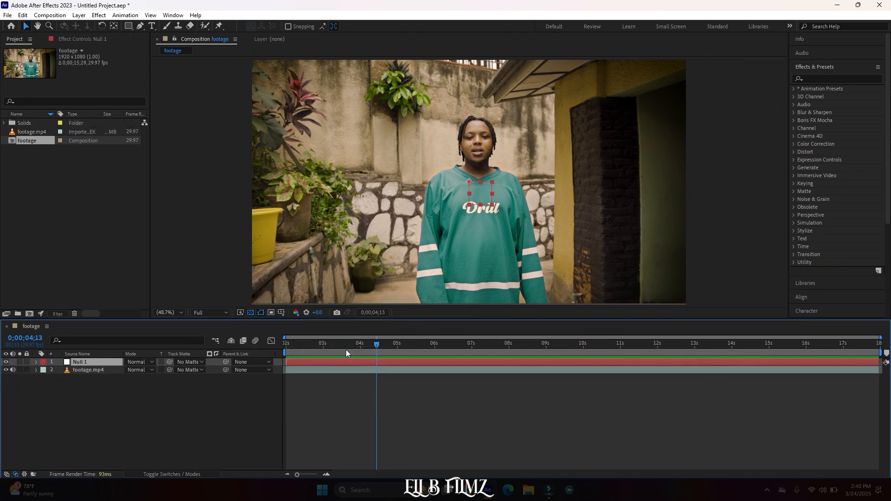
right_click(79, 363)
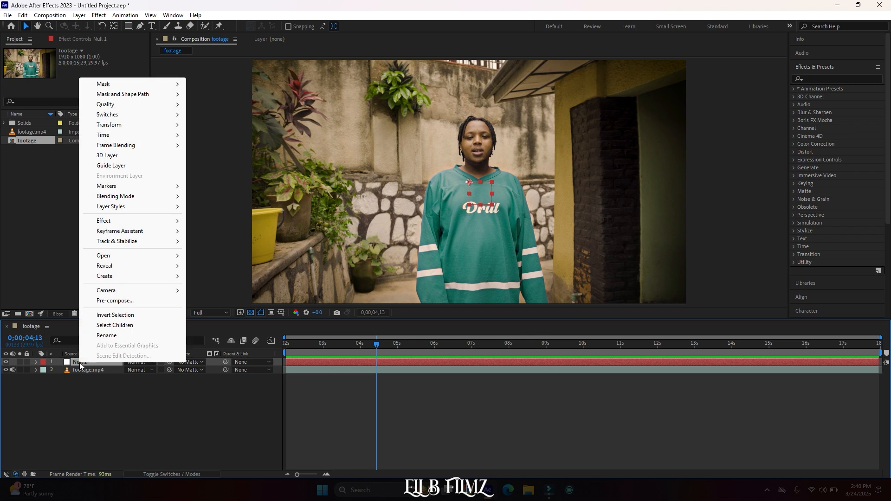
click(130, 337)
text(track)
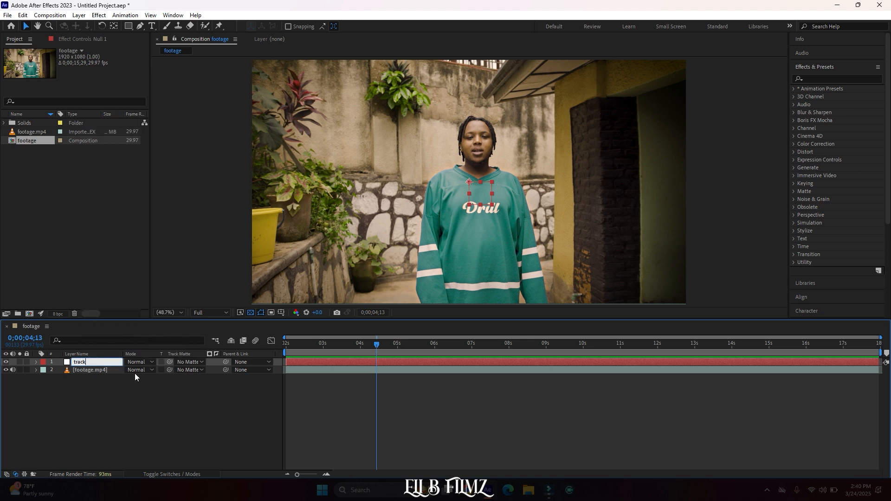
click(139, 397)
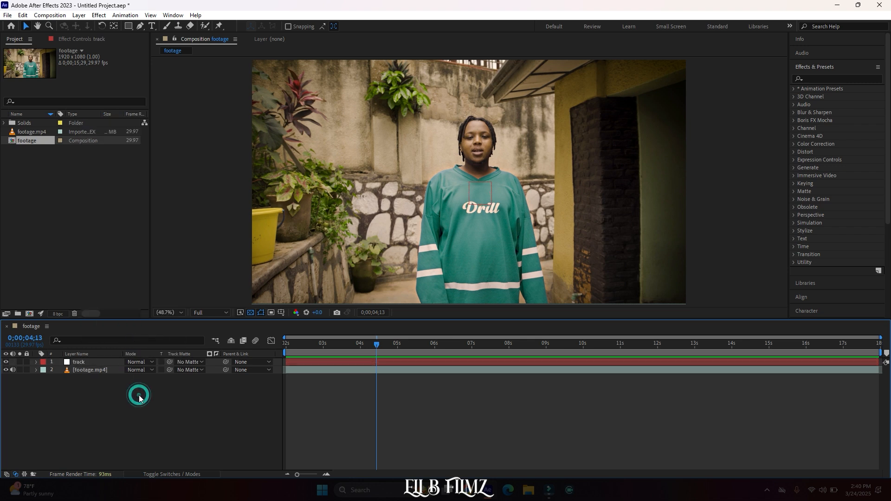
Start a Track Motion tracker on the footage.mp4 layer.
click(83, 372)
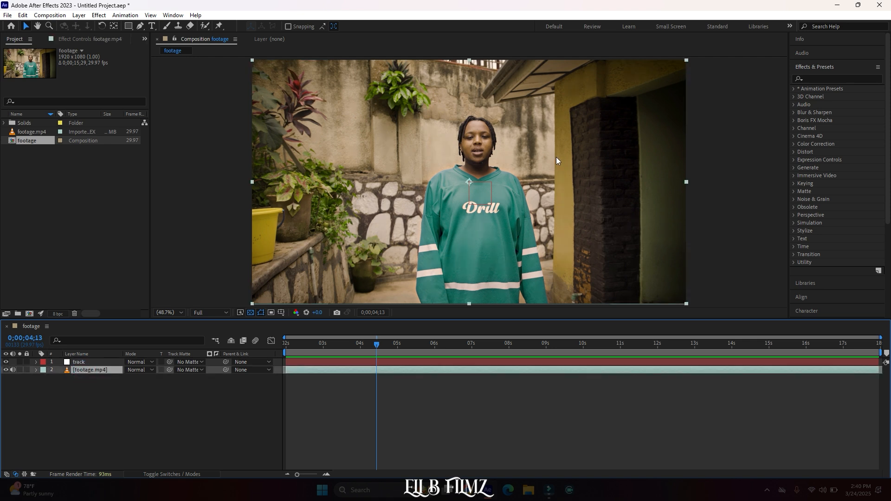
click(831, 66)
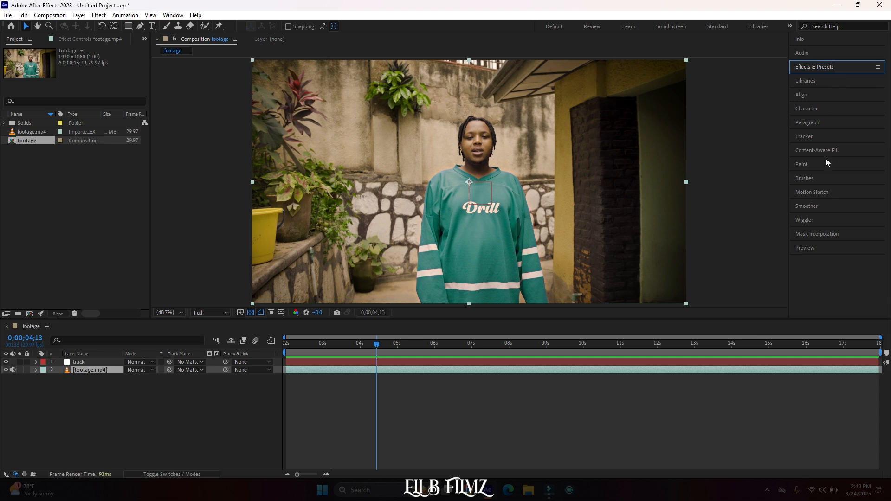
click(806, 135)
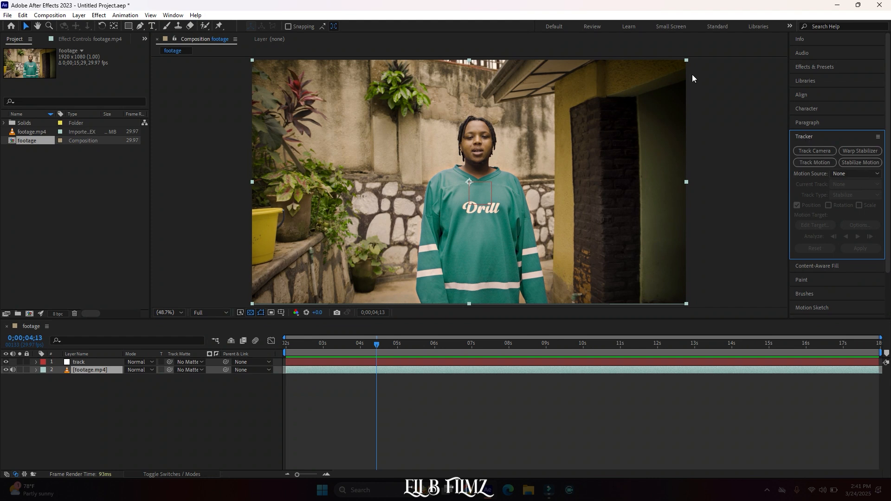
click(173, 15)
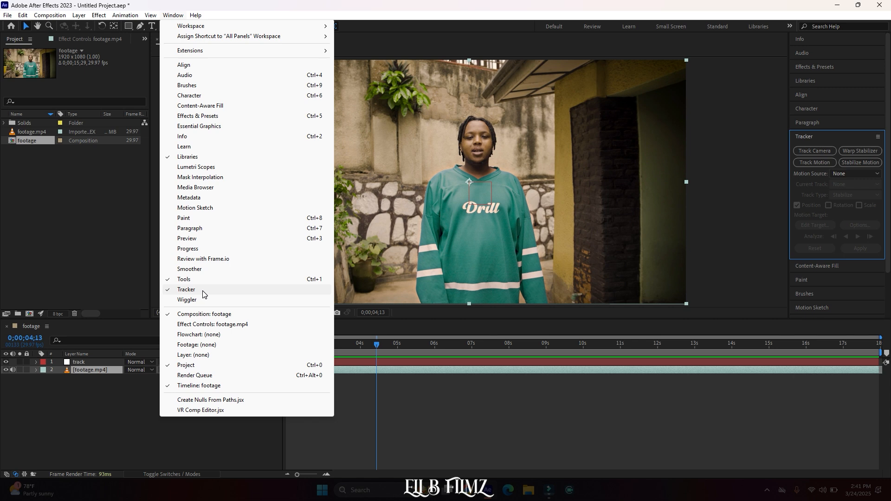
click(827, 162)
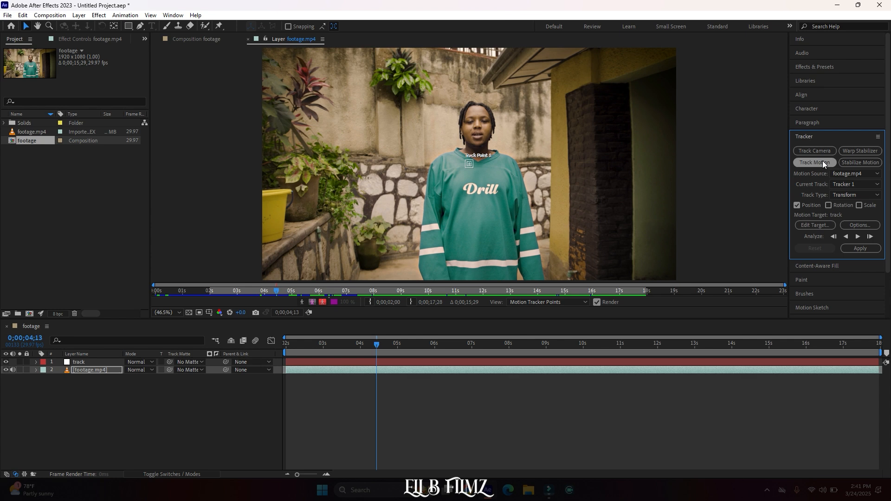
At 0;00;02;00, fit the track point around the dot of the i in "Drill" on the jersey and analyze the motion forward.
drag(380, 345, 282, 344)
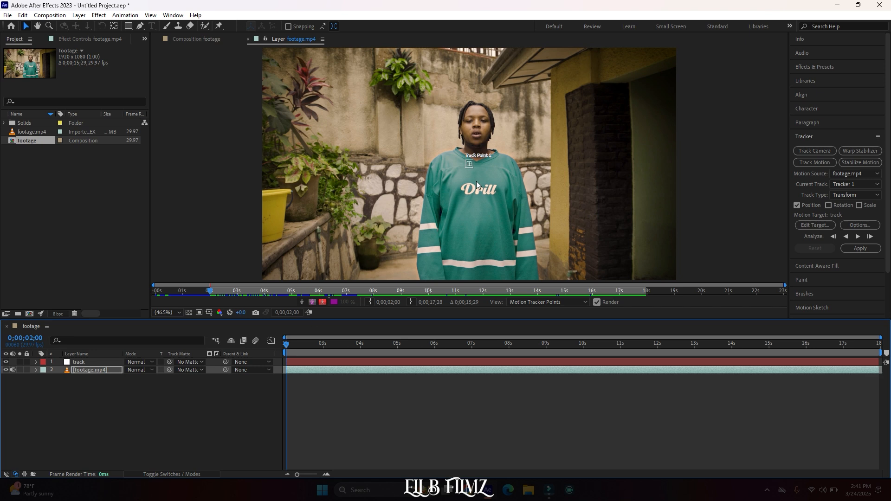
scroll(477, 184, up, 4)
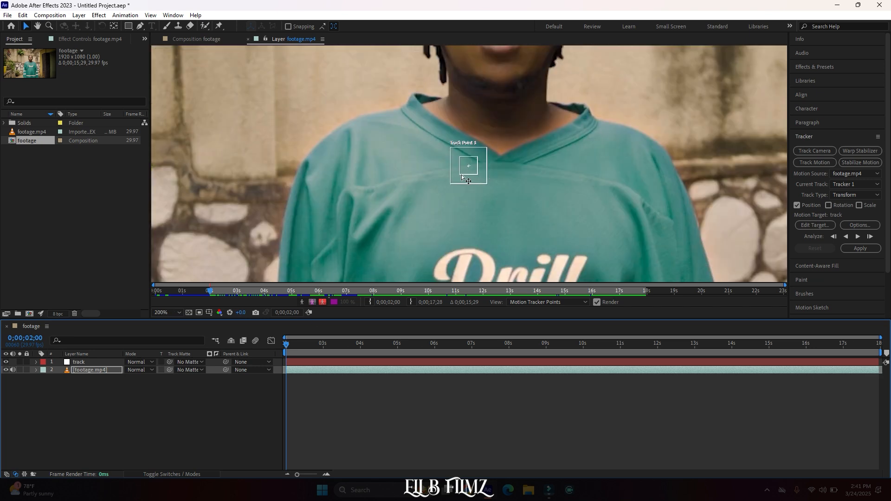
drag(478, 175, 554, 255)
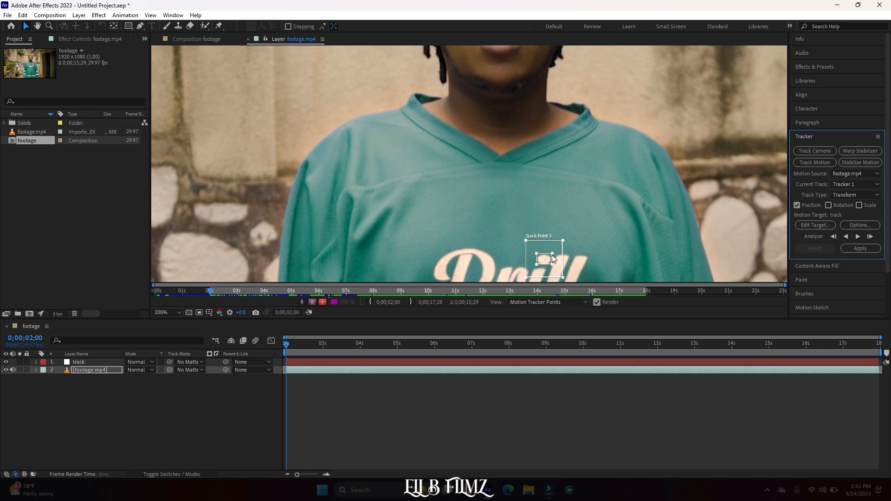
click(171, 312)
click(194, 158)
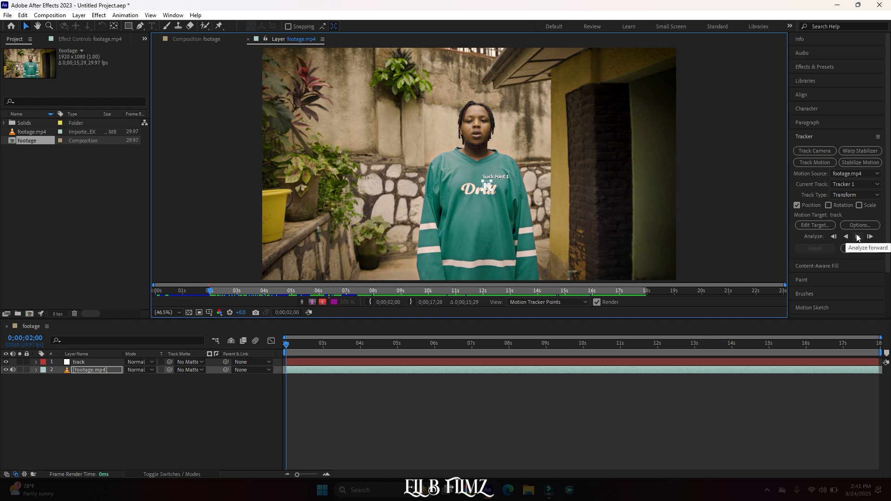
click(858, 237)
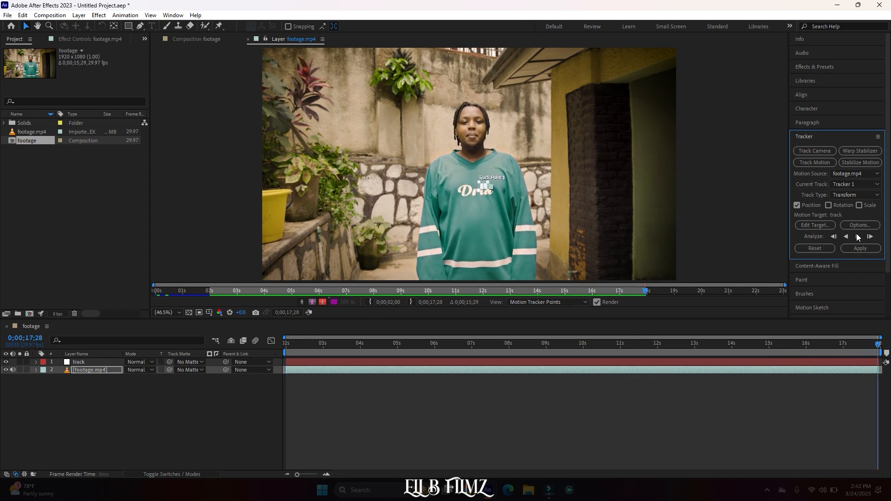
drag(366, 345, 444, 345)
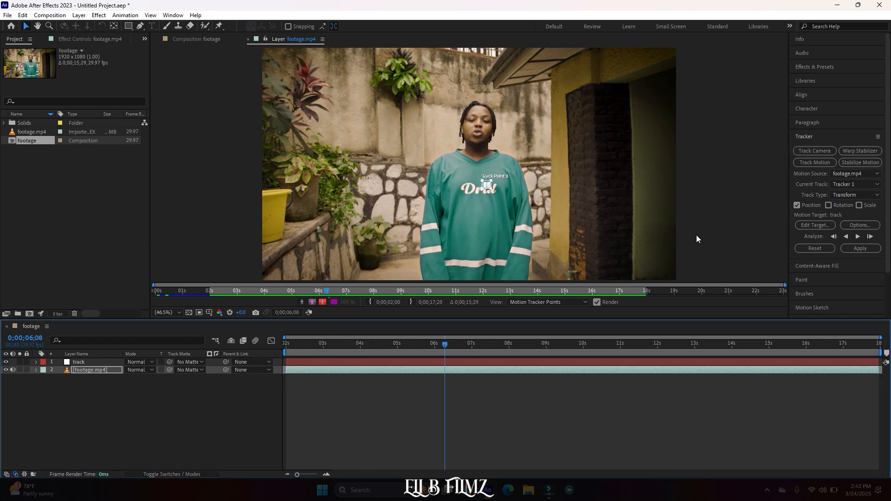
Set the track null as the motion target and apply the tracking data in the X and Y dimensions.
click(815, 226)
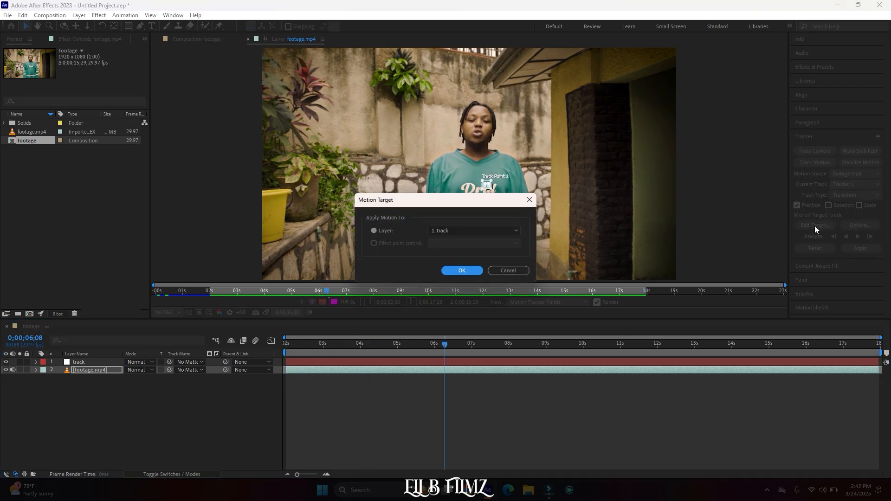
click(471, 232)
click(449, 241)
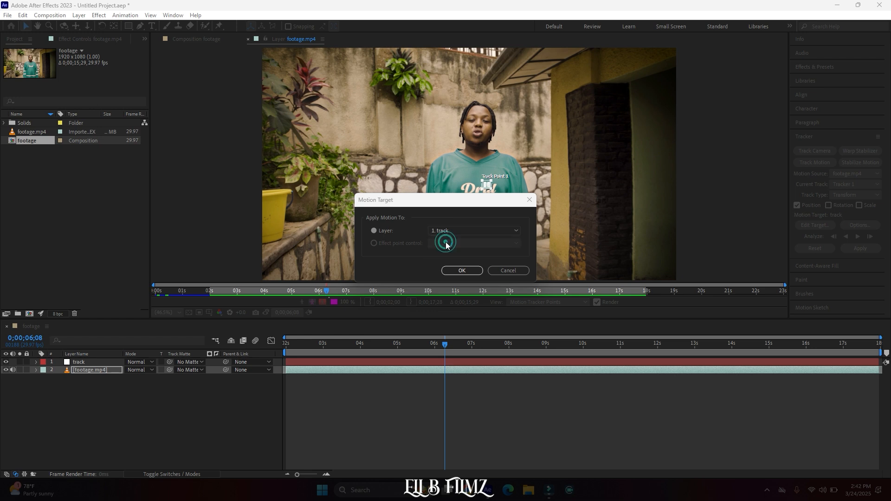
click(459, 271)
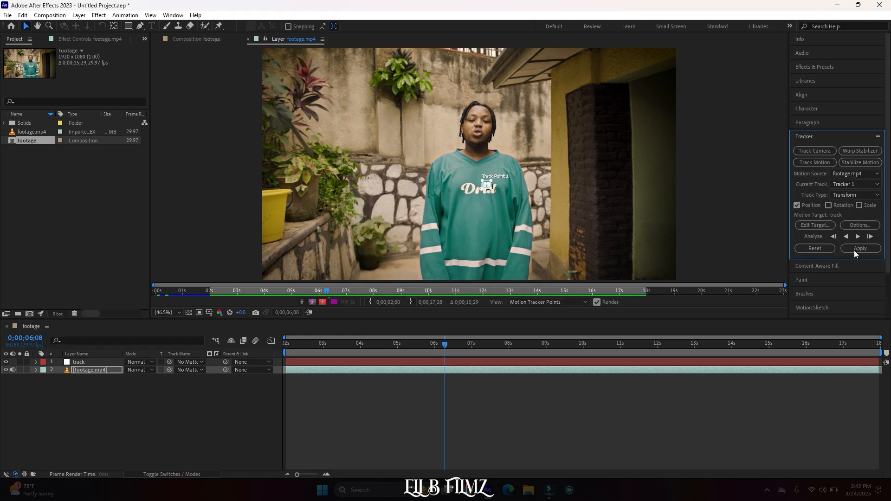
click(856, 249)
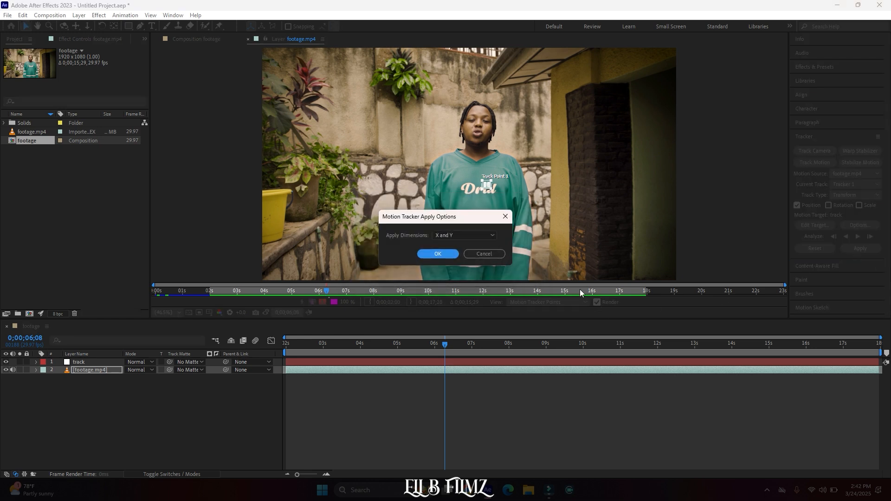
click(438, 254)
Move the playhead to 0;00;02;02 and collapse the footage layer's motion tracker properties.
click(297, 343)
drag(296, 345, 289, 344)
mouse_move(310, 385)
mouse_down()
mouse_move(454, 428)
mouse_move(569, 445)
mouse_move(824, 453)
mouse_move(748, 459)
mouse_move(377, 412)
mouse_move(297, 386)
mouse_up()
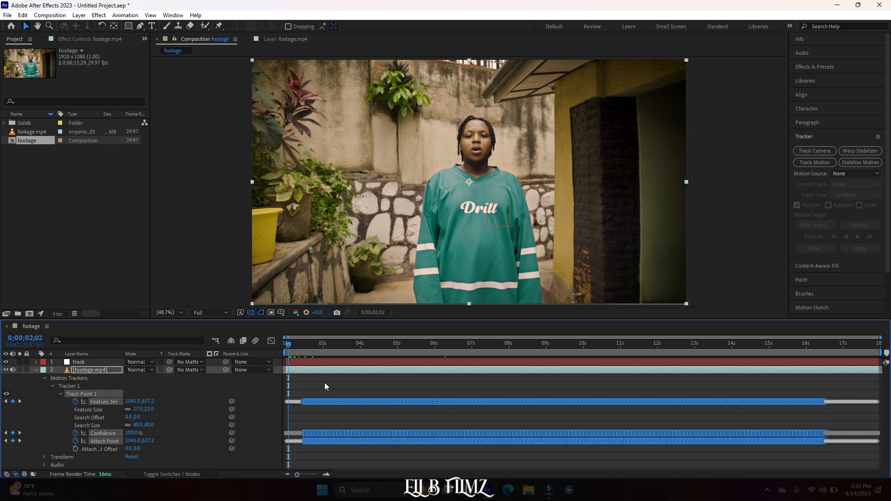
click(325, 382)
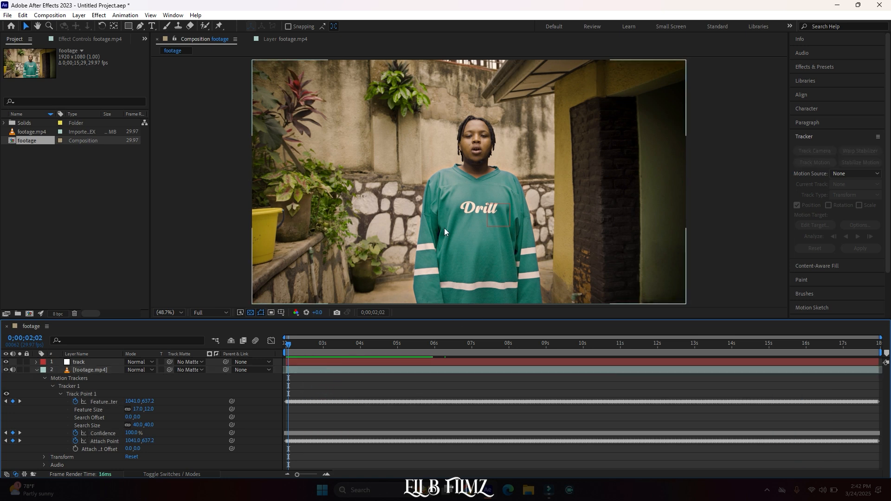
click(36, 370)
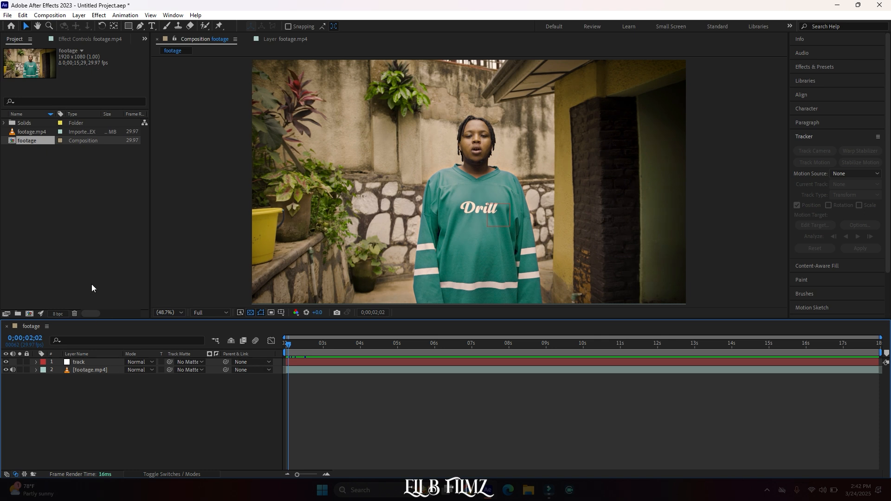
Import the Ground-Fire-06 clip from the FIRE PRESETS folder into the project.
double_click(34, 199)
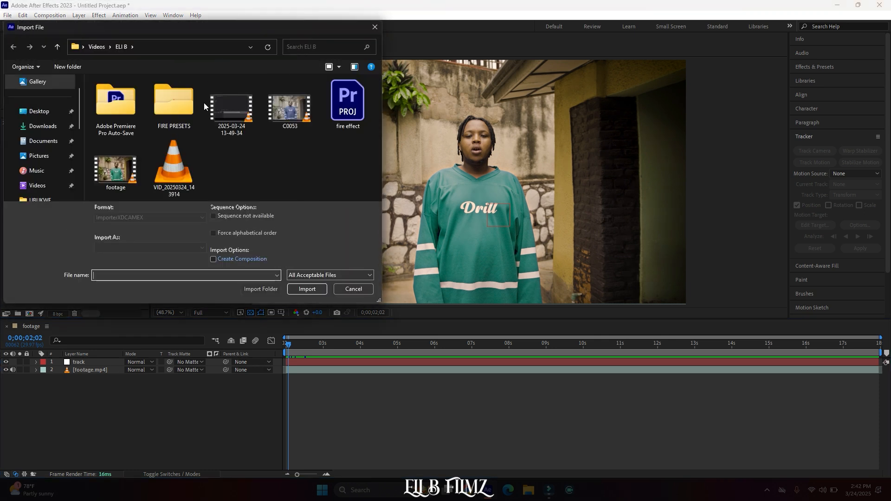
double_click(174, 106)
scroll(215, 133, down, 1)
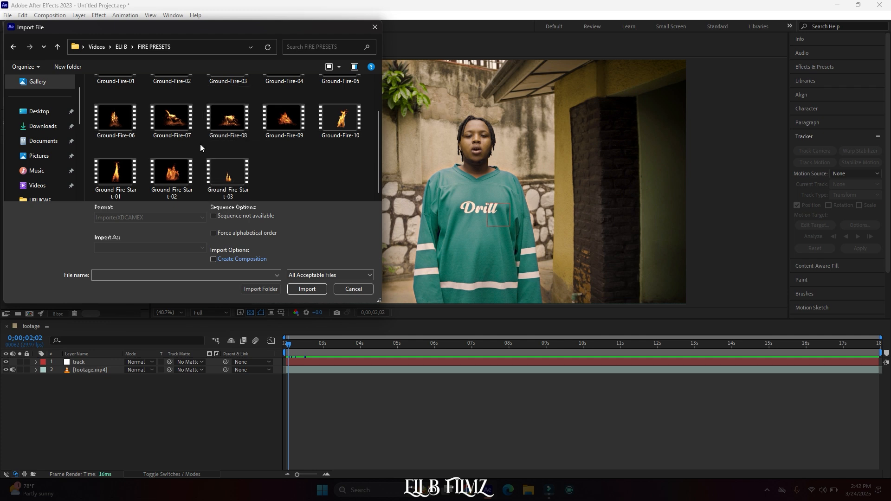
double_click(116, 120)
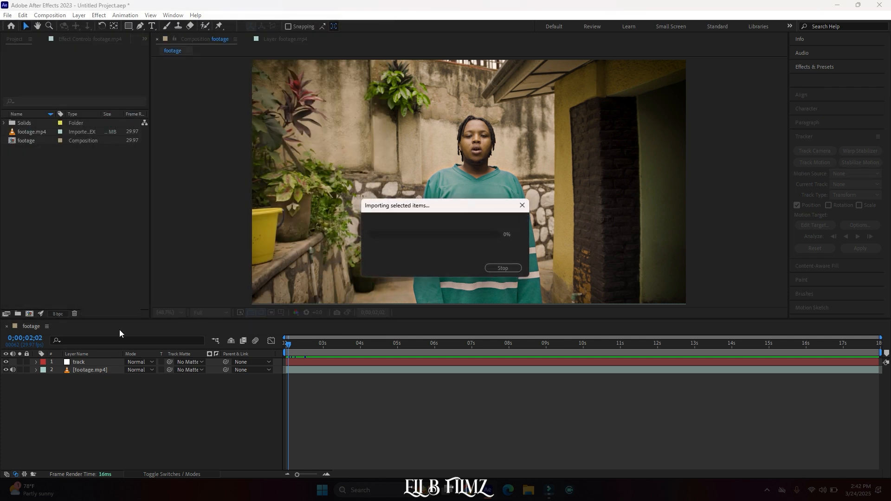
Add the Ground-Fire-06 clip as the top layer of the footage composition, removing the accidentally added solid.
drag(38, 126, 94, 360)
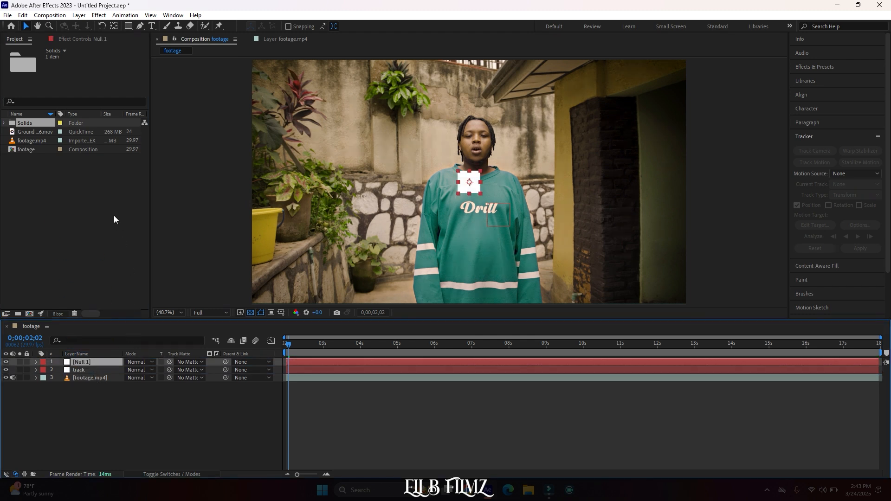
key(Delete)
drag(32, 132, 107, 361)
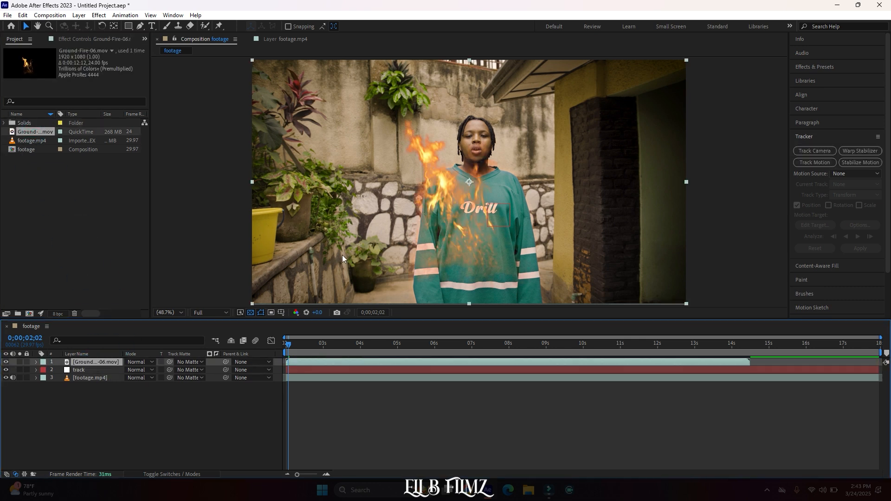
Scale the Ground-Fire-06 layer to 31% and place the flames on the jersey below the "Drill" lettering.
drag(467, 205, 485, 222)
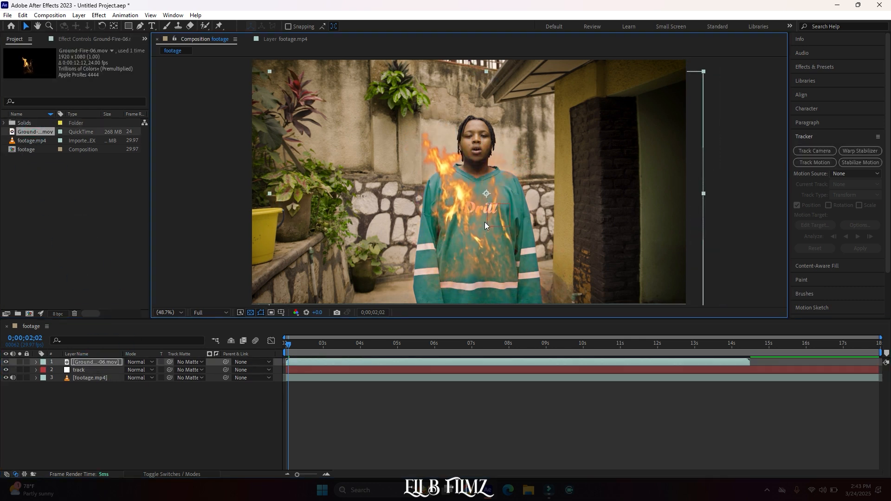
key(s)
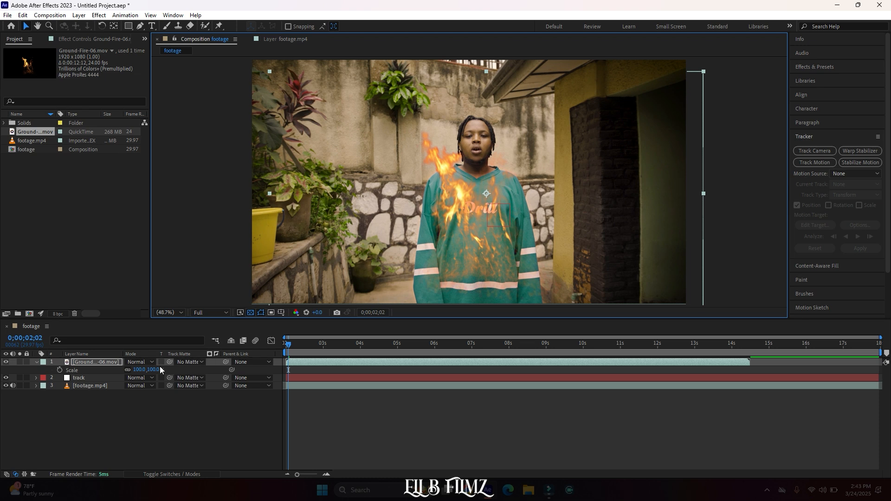
drag(139, 370, 121, 370)
drag(101, 370, 111, 370)
drag(493, 213, 489, 266)
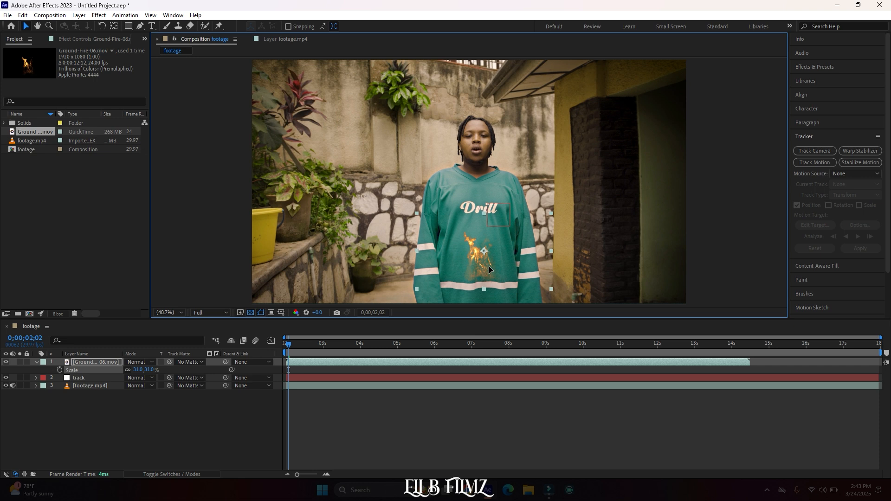
Parent the Ground-Fire-06 layer to the track null at 0;00;02;29 and play back the tracked motion.
key(space)
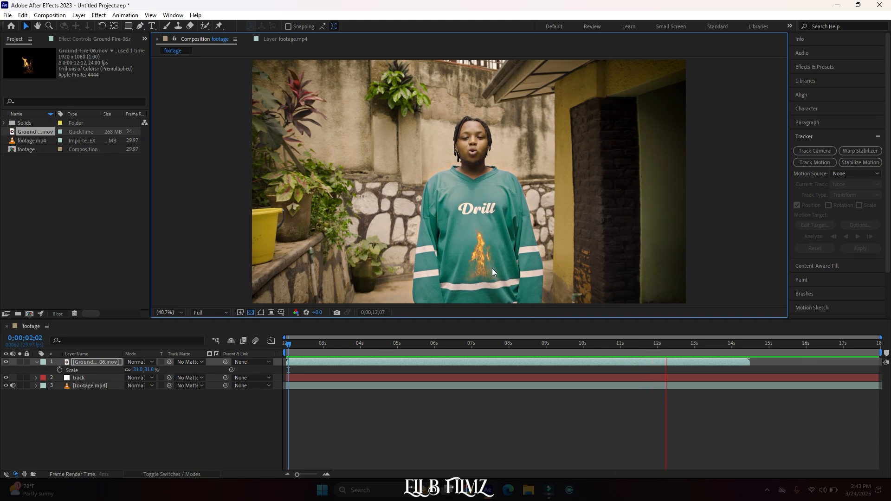
key(space)
drag(397, 343, 322, 348)
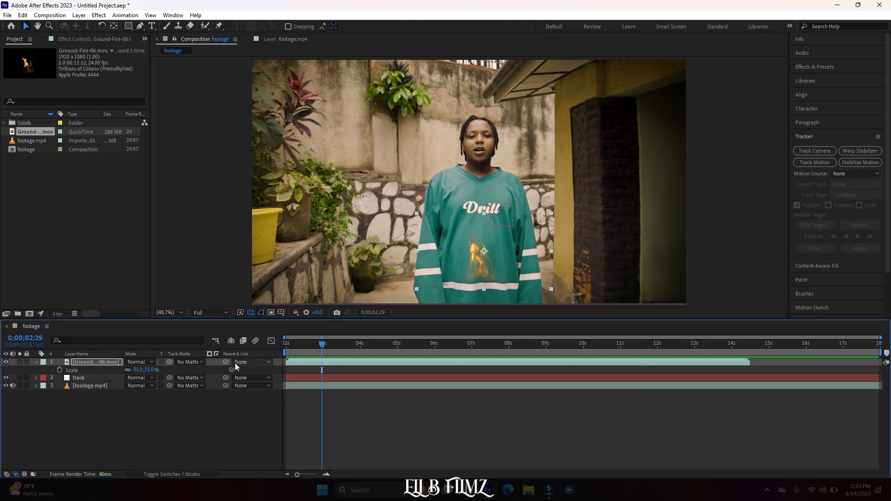
drag(225, 361, 90, 378)
key(space)
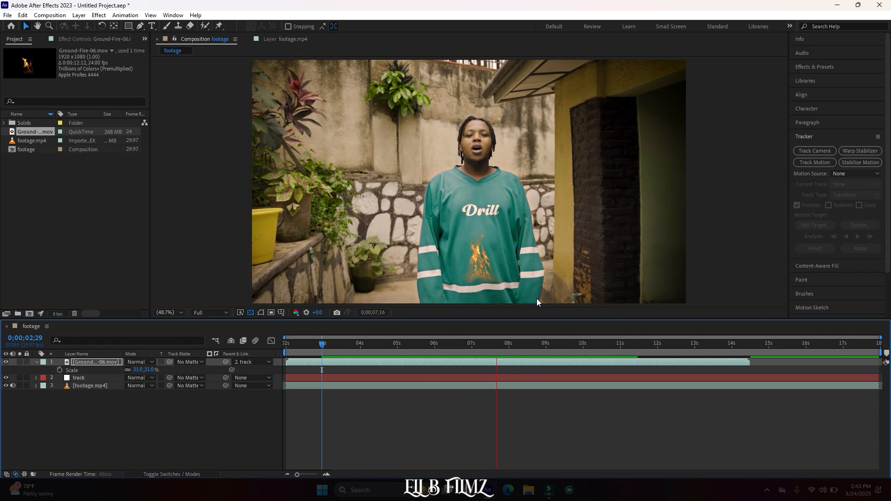
key(space)
Try the flames over the "Drill" lettering, preview the motion, and return the playhead to 0;00;03;20.
drag(480, 270, 492, 215)
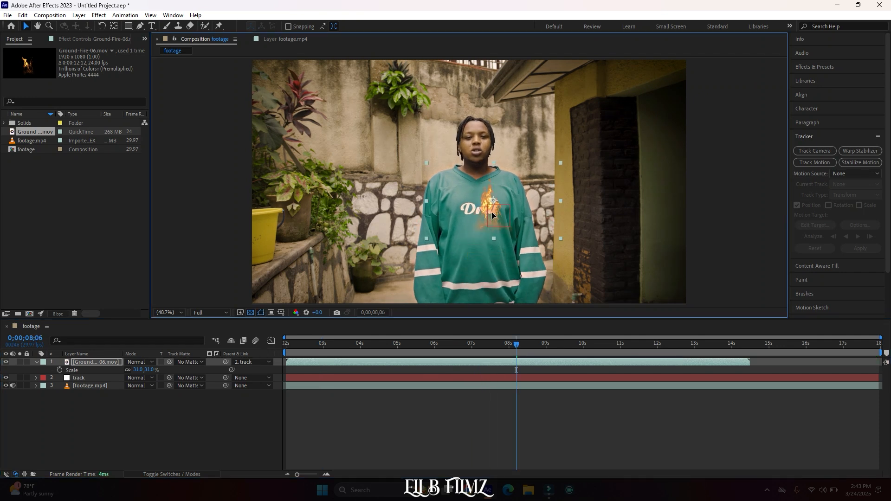
key(space)
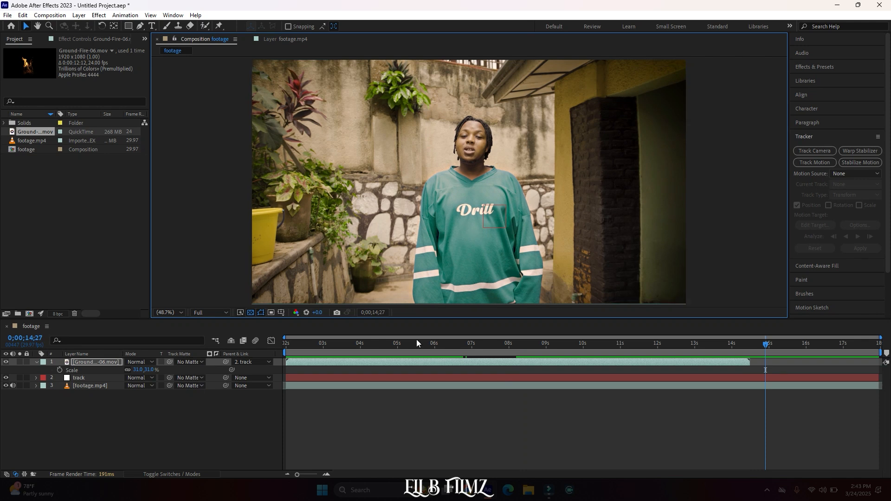
click(353, 343)
click(348, 344)
Scale the Ground-Fire-06 layer to 44%, move the flames down to the jersey's hem, and preview the result.
key(s)
key(p)
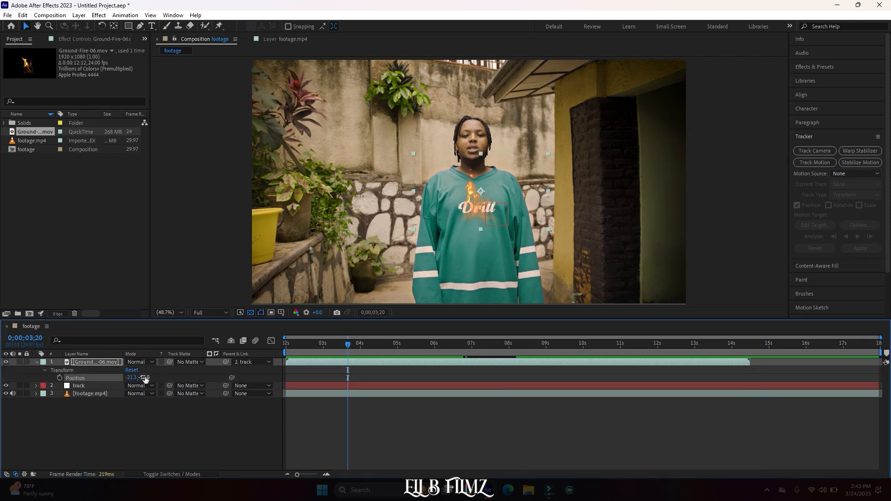
key(s)
drag(147, 370, 152, 375)
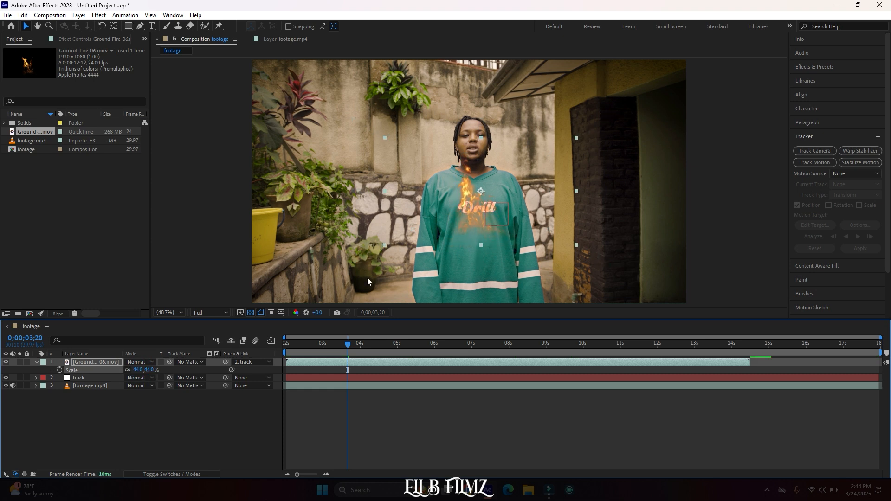
drag(480, 217, 459, 291)
key(space)
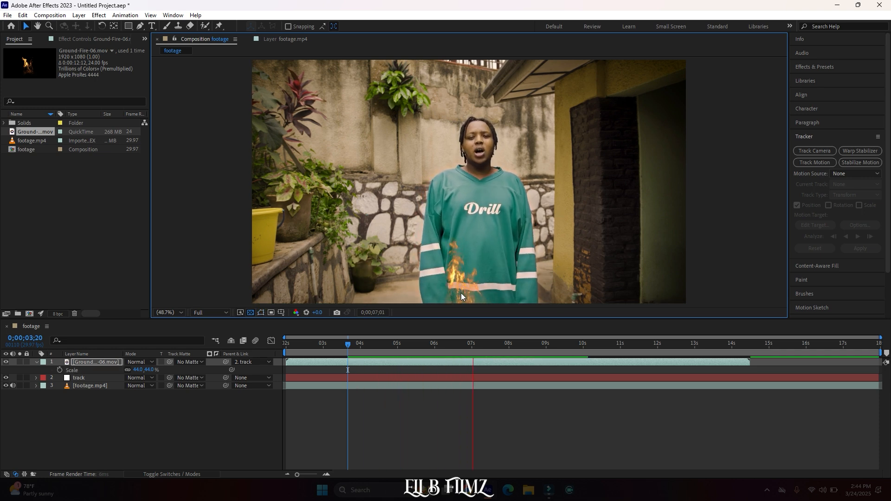
key(space)
key(space)
key(space)
Scale the Ground-Fire-06 layer to 69%, reposition the flames between the jersey's lettering and hem, and preview them.
drag(139, 370, 150, 369)
drag(441, 281, 467, 256)
key(space)
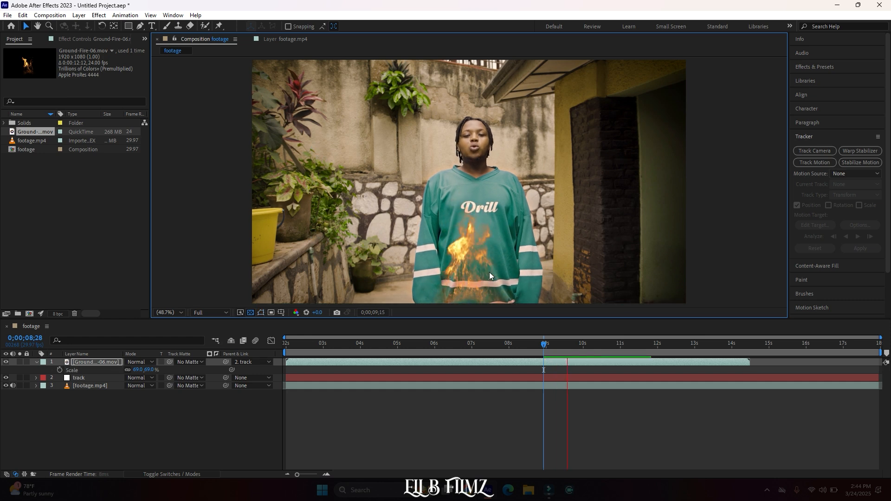
key(space)
key(space)
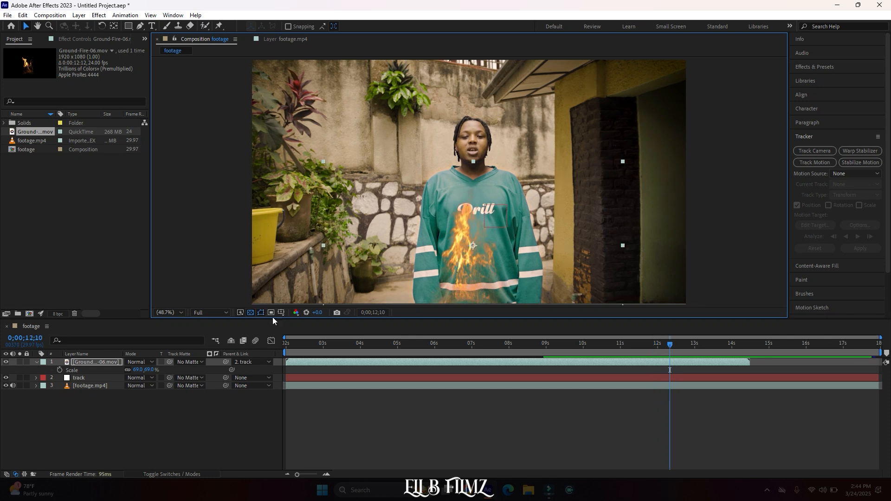
Import the Ground-Fire-09 clip from the FIRE PRESETS folder and add it above the Ground-Fire-06 layer.
click(36, 363)
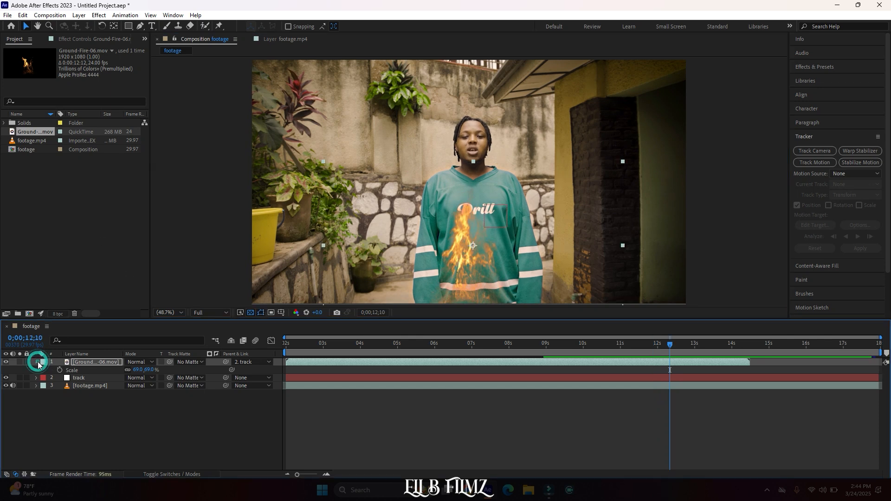
double_click(58, 245)
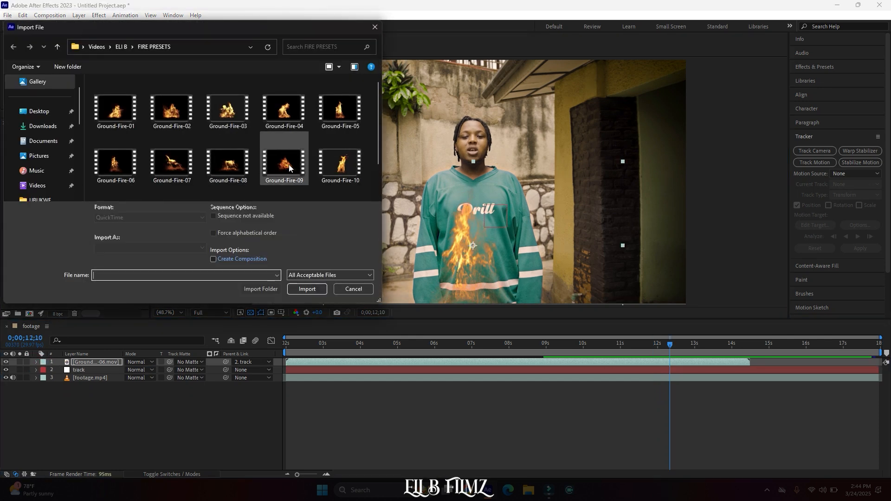
double_click(281, 160)
drag(32, 139, 107, 359)
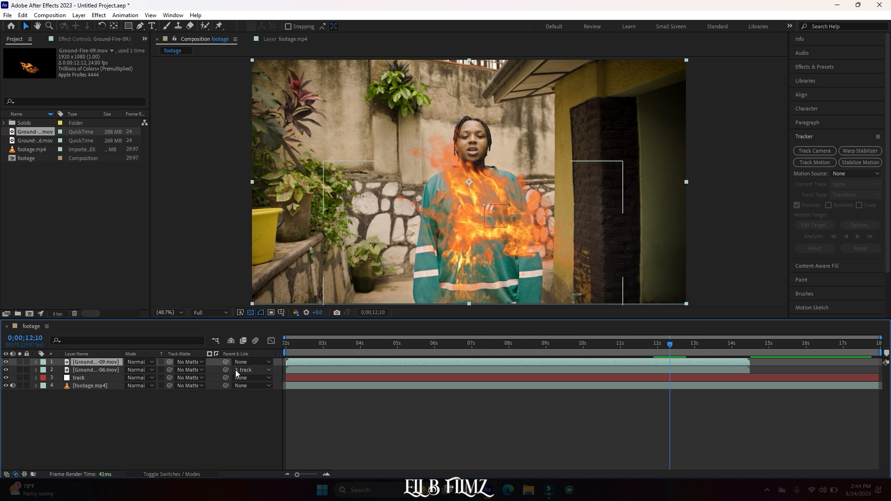
Scale the Ground-Fire-09 layer to 51% and play back both fires together.
key(s)
drag(139, 370, 118, 370)
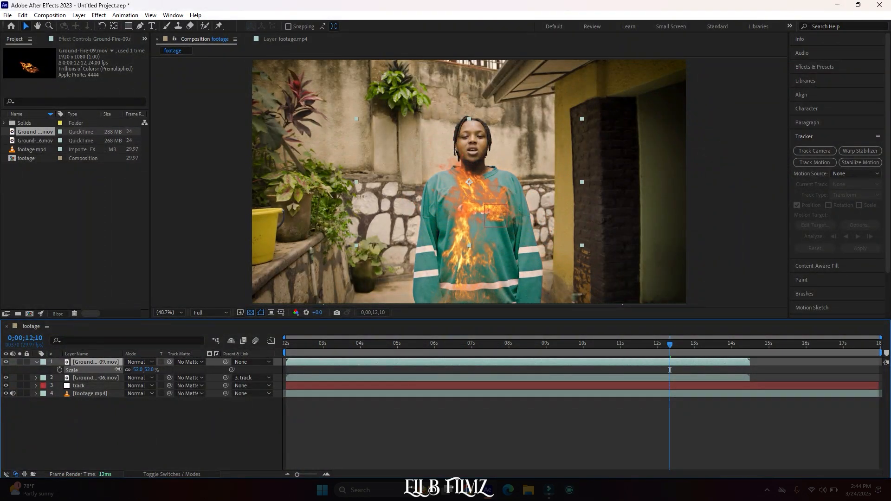
key(space)
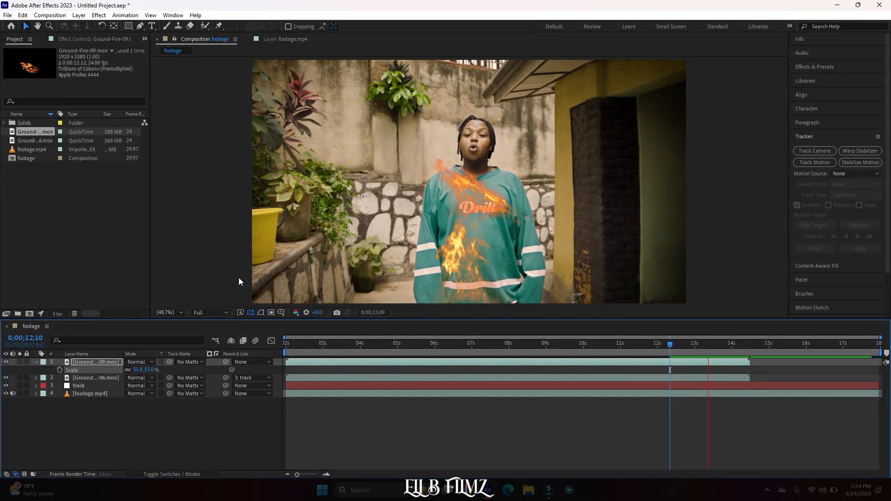
Rotate the Ground-Fire-09 layer to 66° and move its flames to the lower jersey beside the performer's left sleeve.
key(r)
drag(138, 371, 163, 367)
drag(458, 207, 518, 279)
key(space)
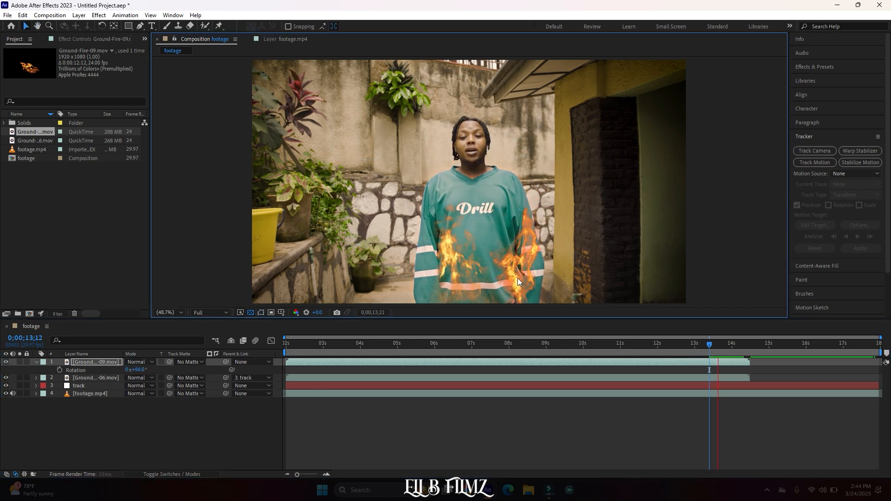
Preview from 0;00;02;00 and move the Ground-Fire-09 flames lower and inward onto the jersey's hem.
drag(356, 346, 251, 342)
key(space)
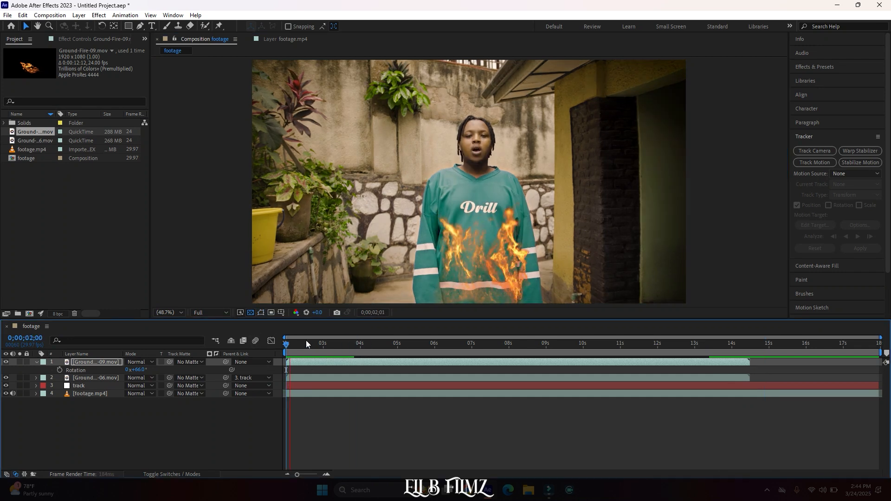
click(521, 270)
drag(545, 272, 512, 297)
key(space)
key(space)
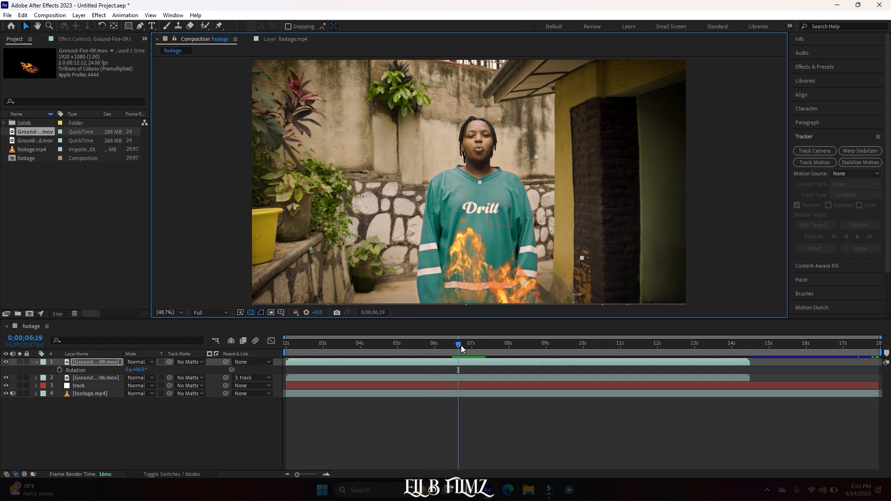
Parent the Ground-Fire-09 layer to the track null and play back the composition to check the tracking.
drag(226, 362, 94, 386)
key(space)
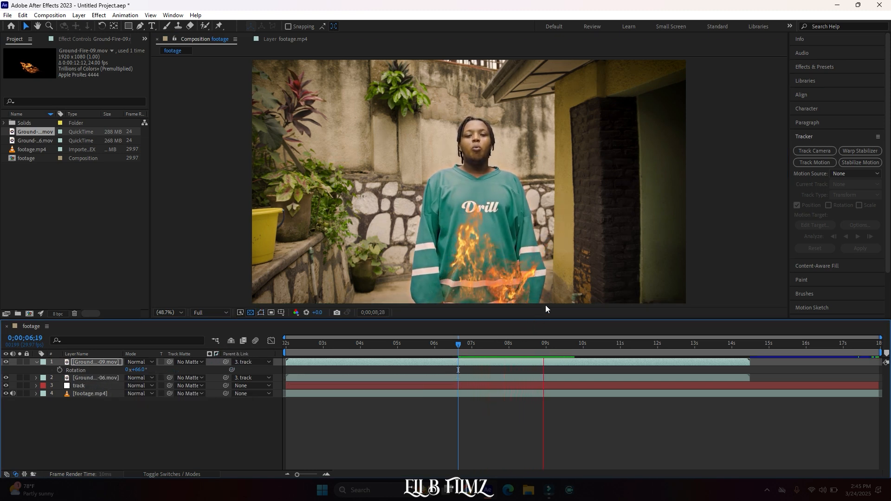
drag(458, 344, 330, 344)
key(space)
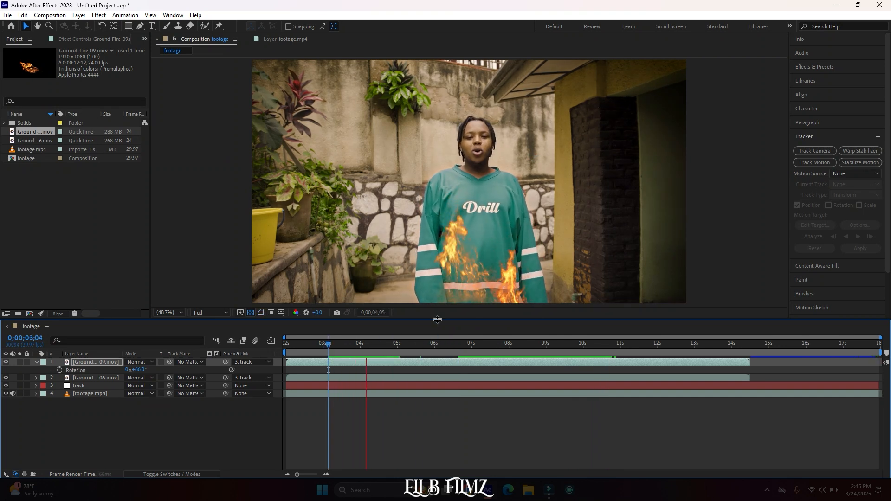
key(space)
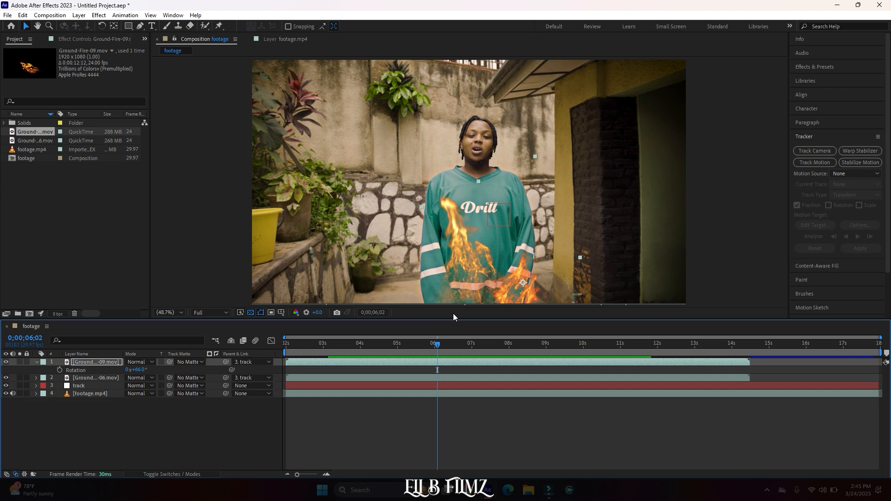
Import the Ground-Fire-07 clip from the FIRE PRESETS folder and add it as the composition's top layer.
key(ctrl+i)
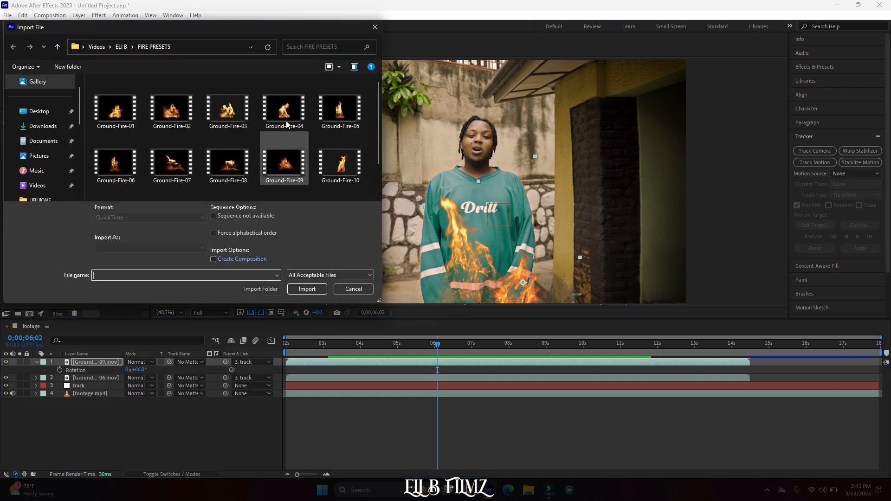
scroll(265, 135, up, 1)
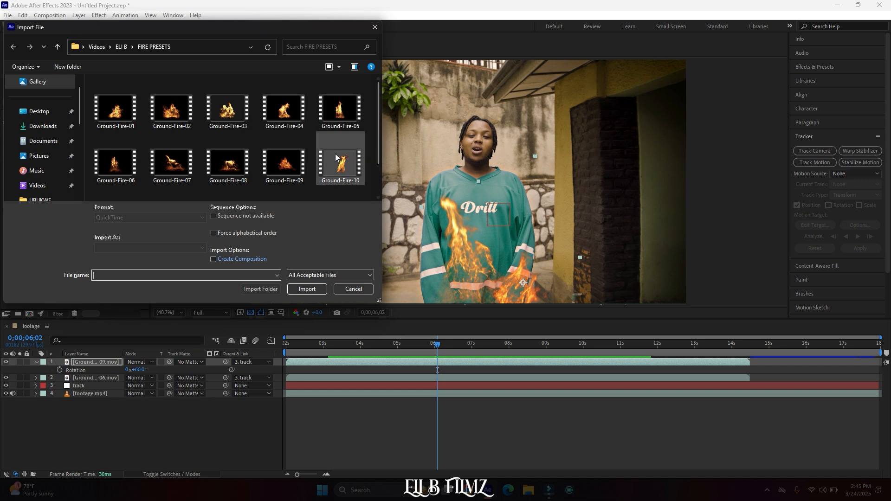
scroll(310, 157, down, 1)
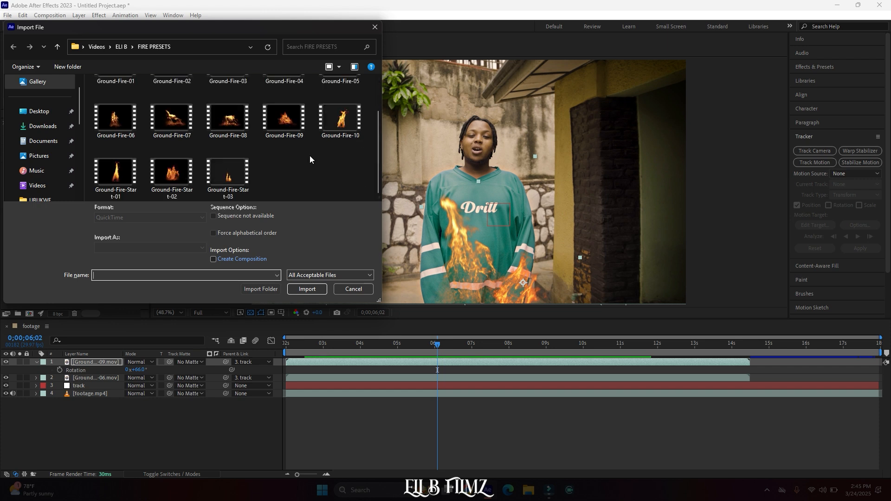
double_click(172, 121)
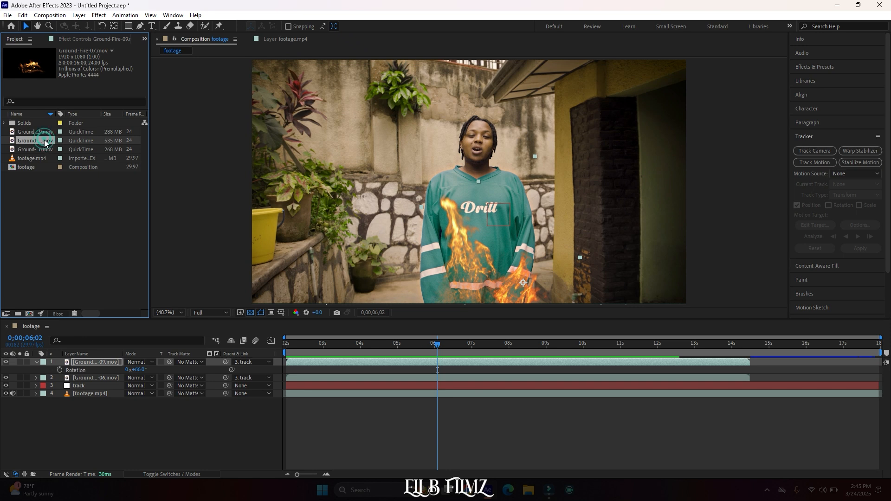
drag(86, 355, 88, 361)
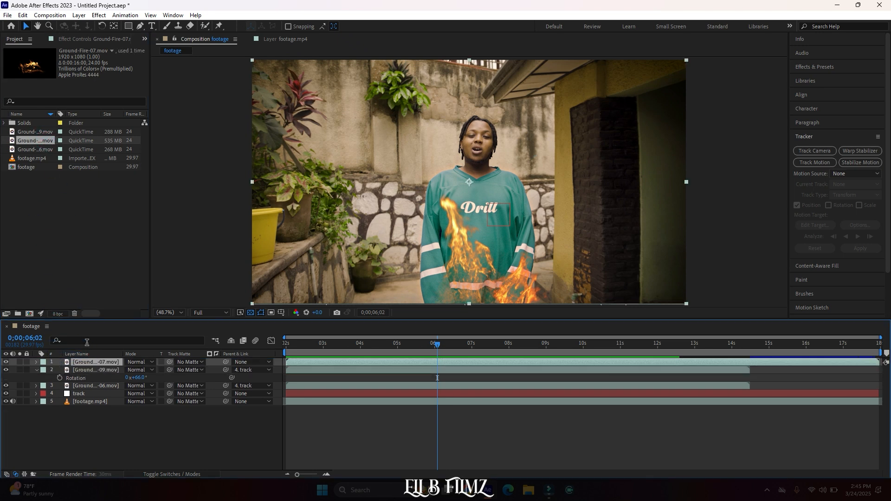
Preview the Ground-Fire-07 flames and scale the layer to 59%.
key(space)
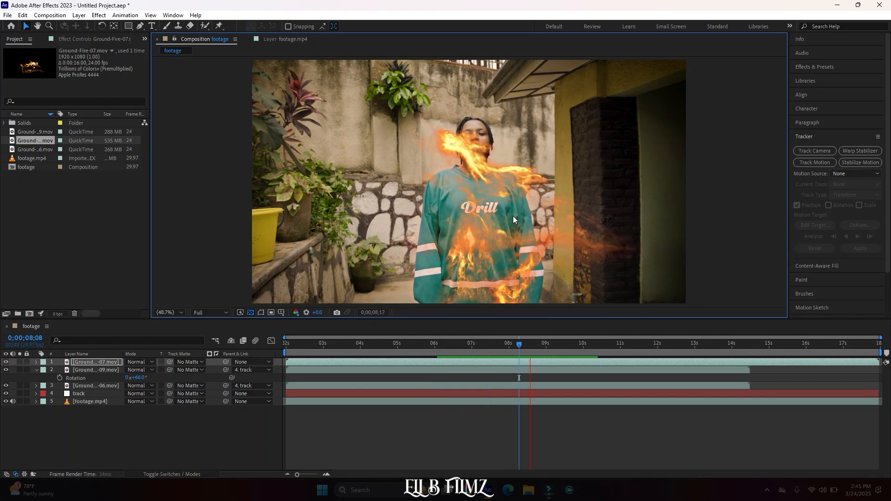
click(107, 362)
key(s)
drag(136, 375, 117, 374)
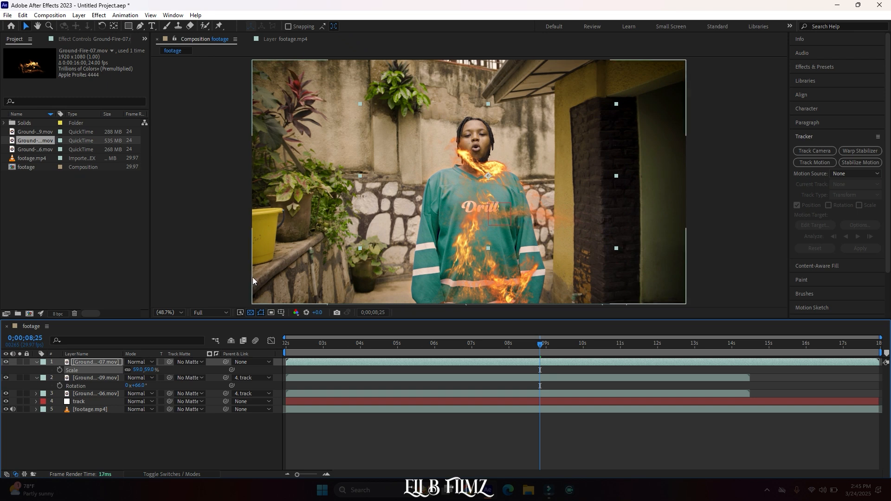
Mirror the Ground-Fire-07 layer horizontally and move its flames beside the performer's shoulder, next to the plant-side sleeve.
drag(361, 176, 609, 174)
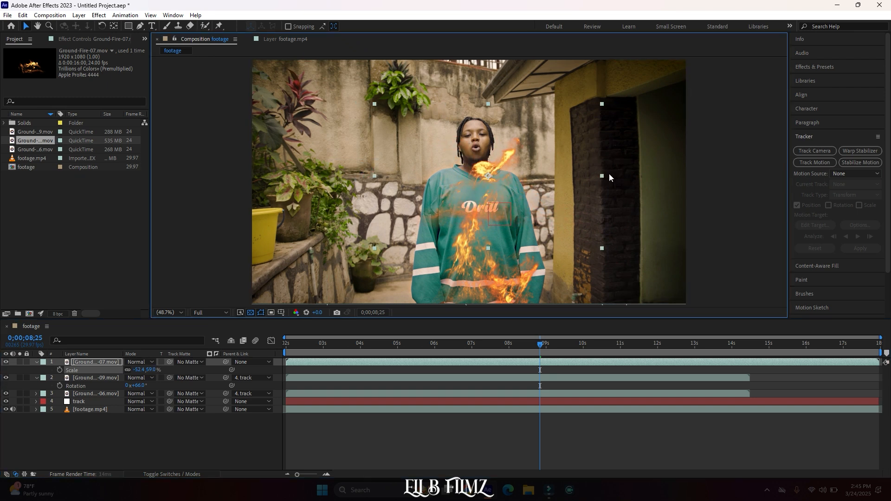
drag(520, 188, 448, 193)
Rotate the Ground-Fire-07 layer to -89°, move its flames down beside the sleeve, and play back the composition.
key(r)
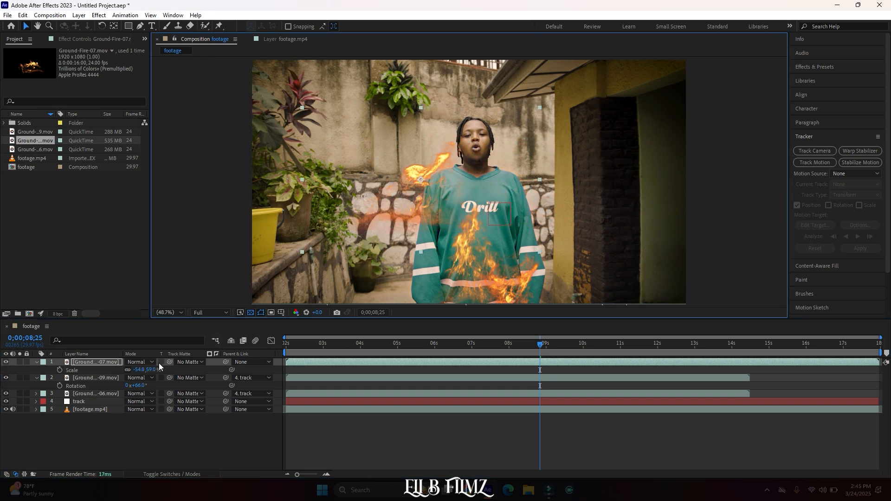
drag(141, 371, 113, 384)
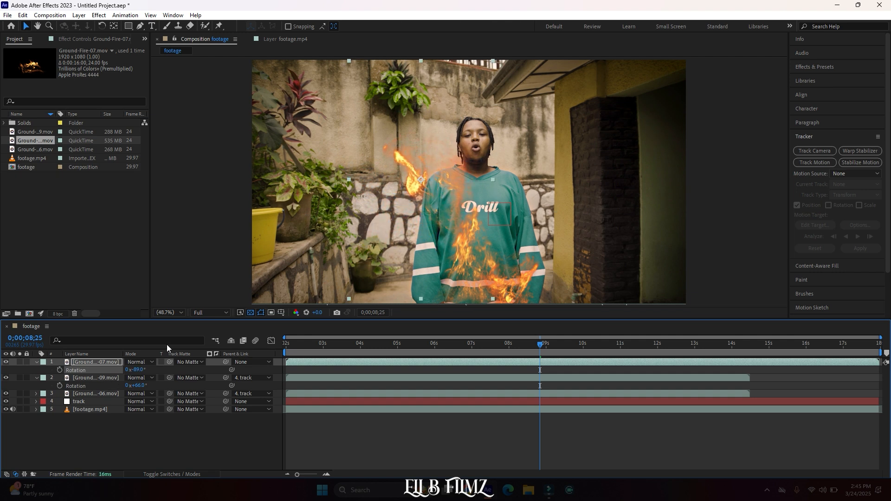
drag(446, 183, 434, 251)
key(space)
key(space)
Set the Ground-Fire-07 rotation to -65°, nudge the flames onto the sleeve's lower stripes, and preview the placement.
mouse_move(137, 371)
mouse_down()
mouse_move(158, 365)
mouse_move(143, 362)
mouse_up()
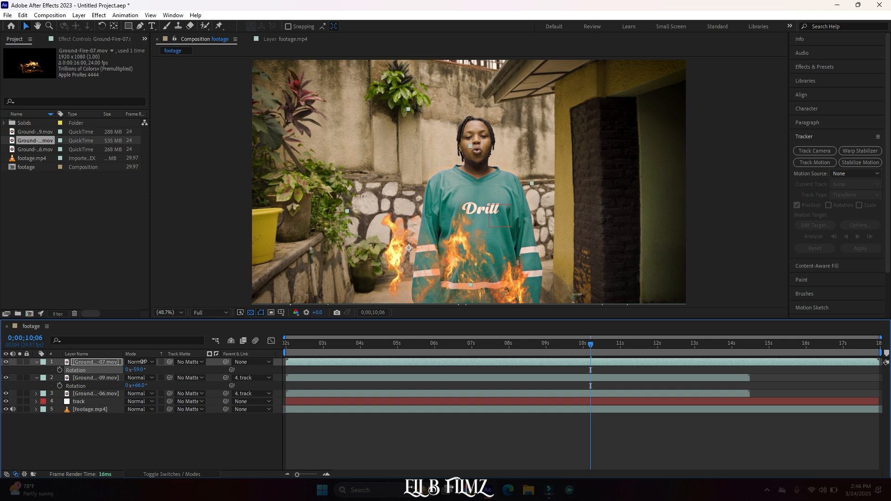
click(436, 269)
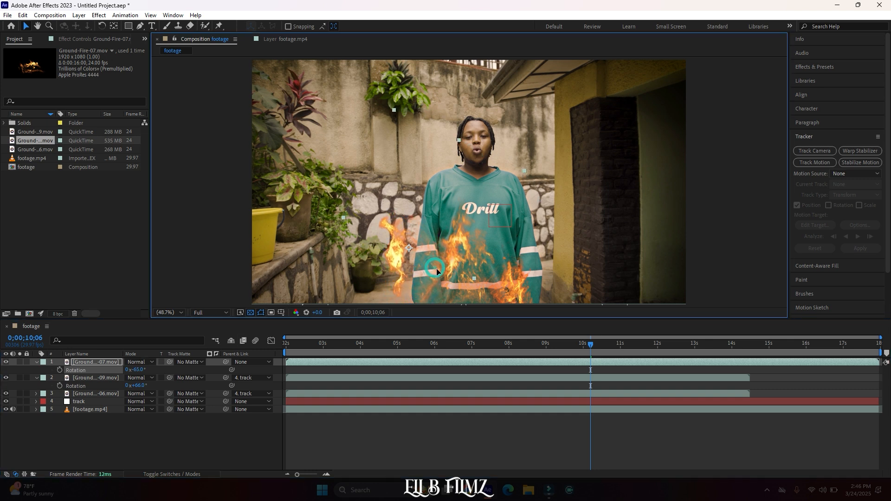
key(space)
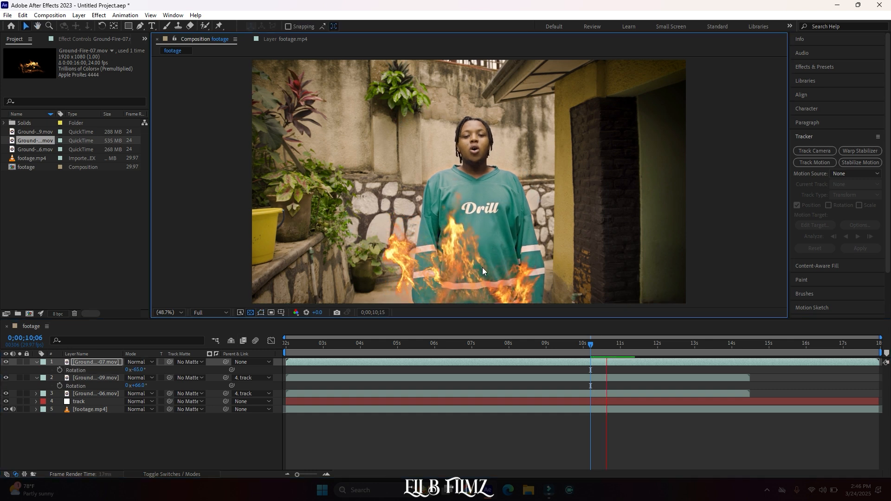
key(space)
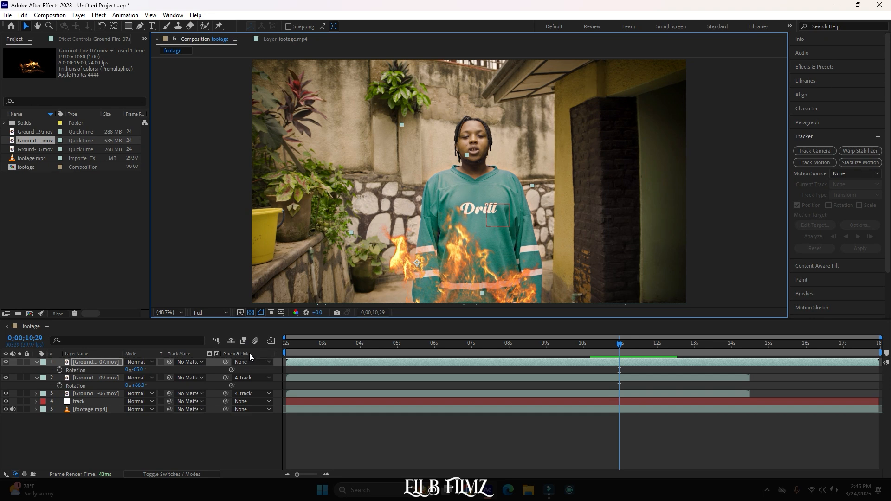
Parent the Ground-Fire-07 layer to the track null and play back from 0;00;02;00 to check the tracking.
drag(226, 362, 90, 400)
key(space)
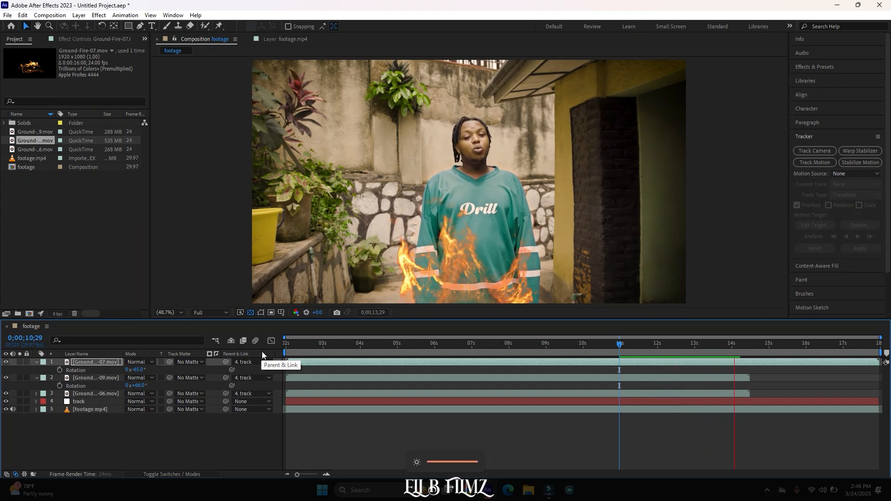
drag(333, 343, 277, 353)
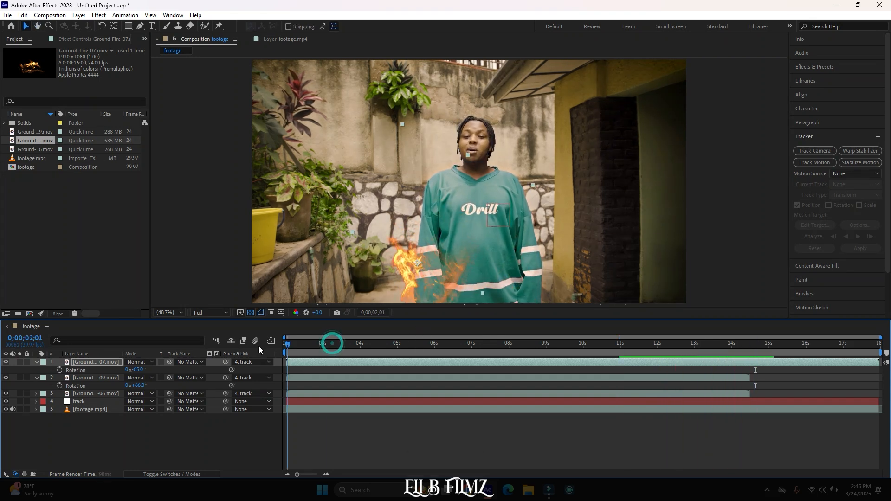
key(space)
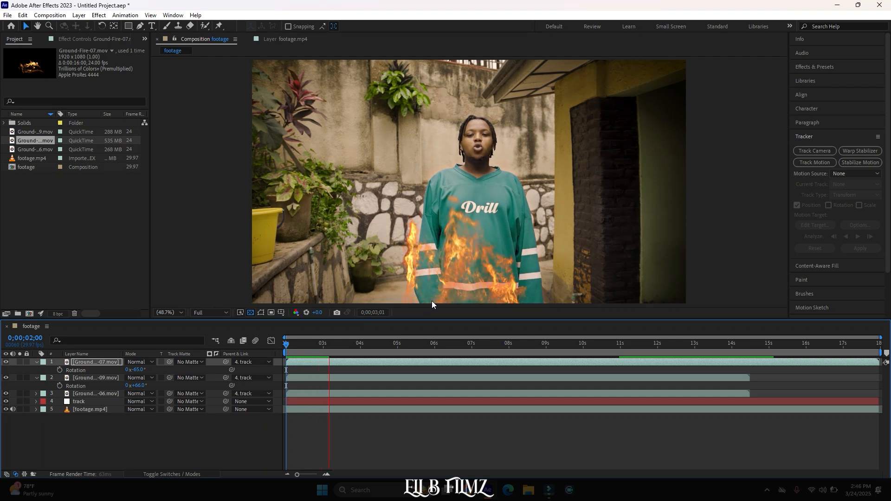
key(space)
Import the Ground-Fire-02 clip from the FIRE PRESETS folder and place it directly above the track null layer.
click(37, 362)
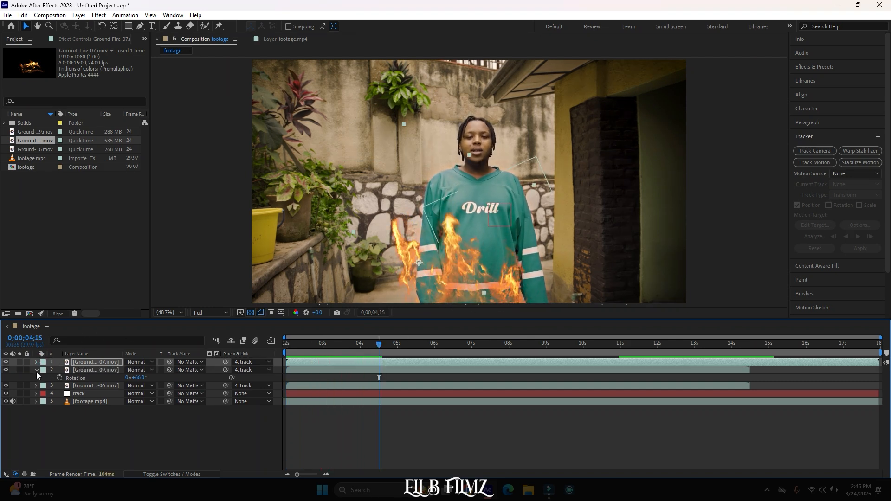
click(36, 371)
click(52, 287)
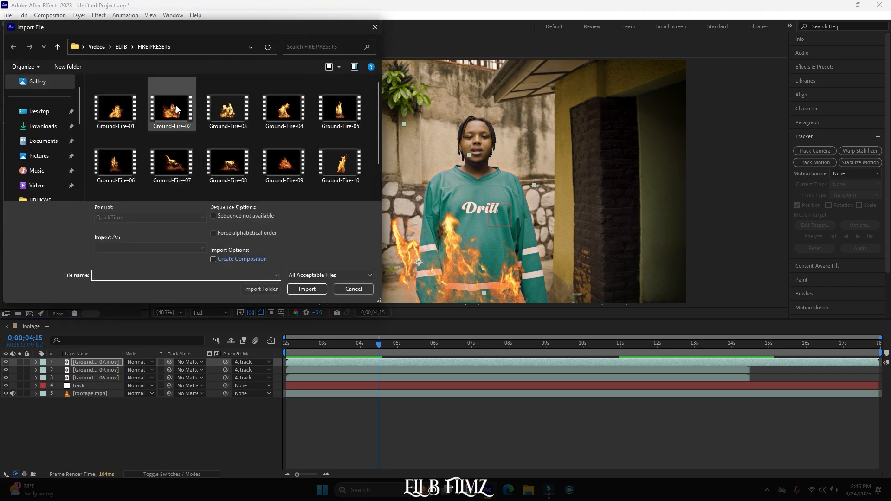
double_click(182, 111)
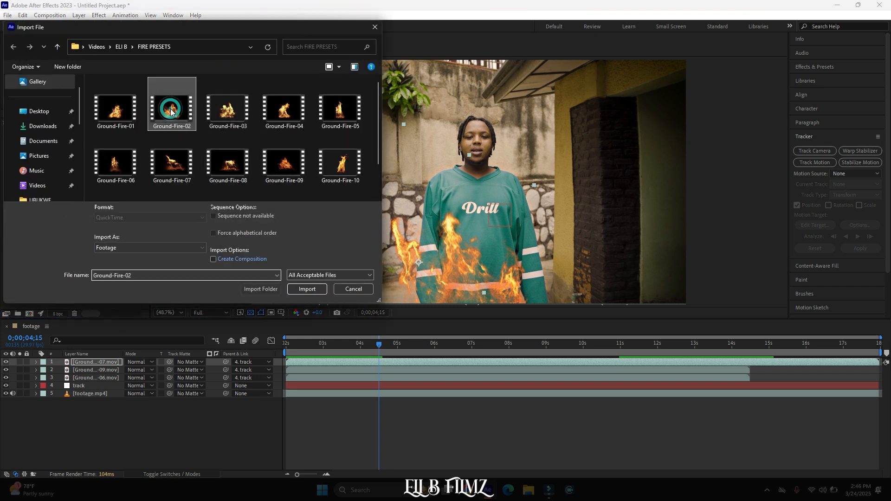
drag(43, 162, 87, 384)
Preview the Ground-Fire-02 flames, scale the layer to 48%, and move it down onto the jersey's lower front.
key(space)
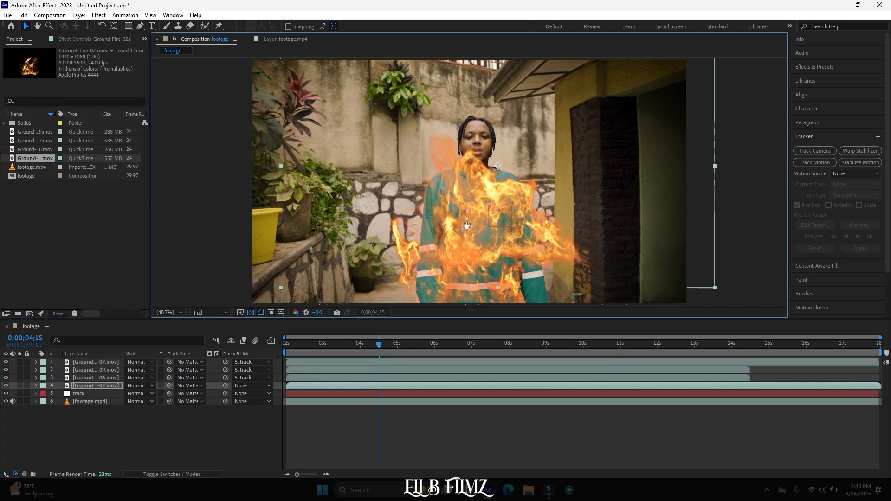
key(space)
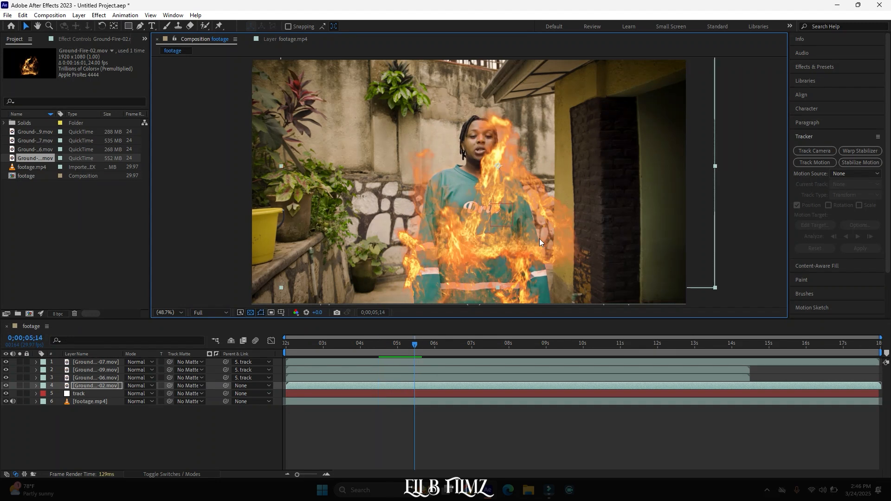
key(s)
drag(140, 396, 116, 396)
drag(469, 205, 480, 279)
key(space)
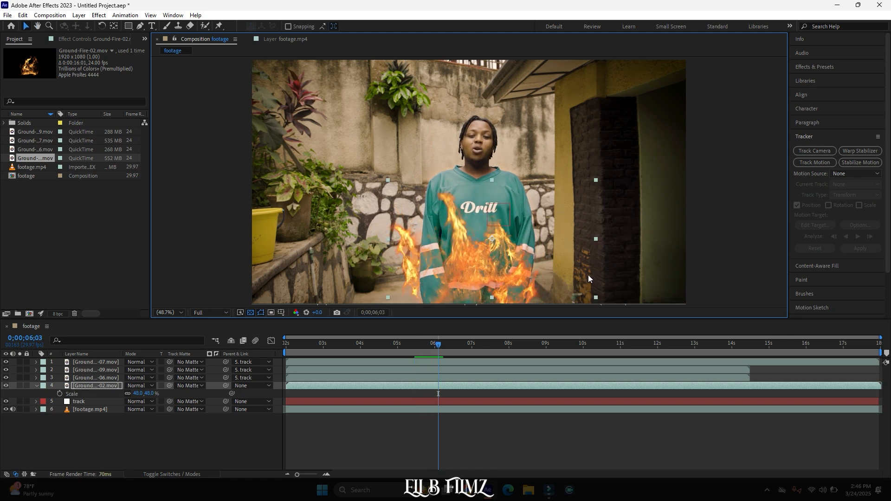
Parent the Ground-Fire-02 layer to the track null and play back the combined flames.
drag(226, 385, 86, 401)
key(space)
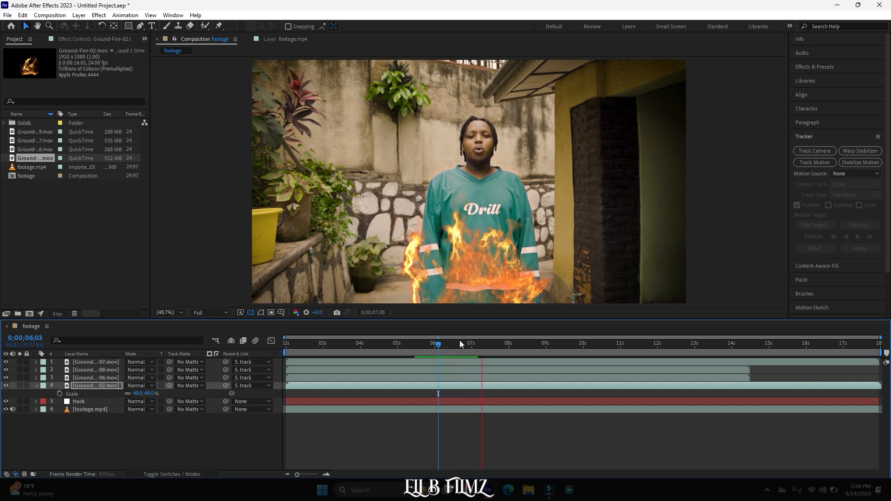
key(space)
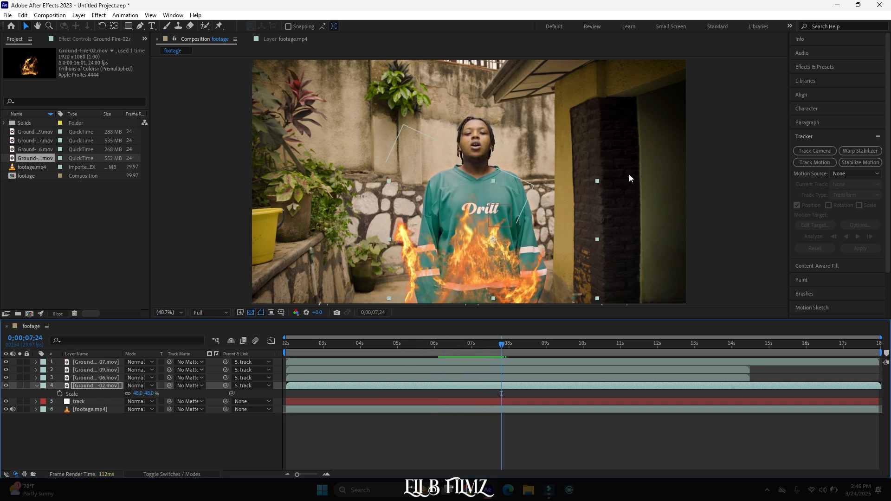
Search the effects for "liq" and apply Liquify to the Ground-Fire-06 layer.
click(817, 68)
click(822, 78)
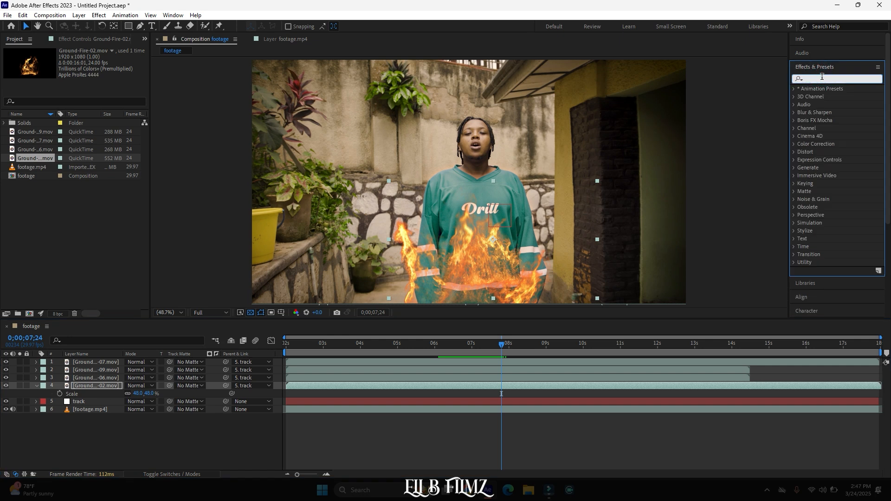
text(lu)
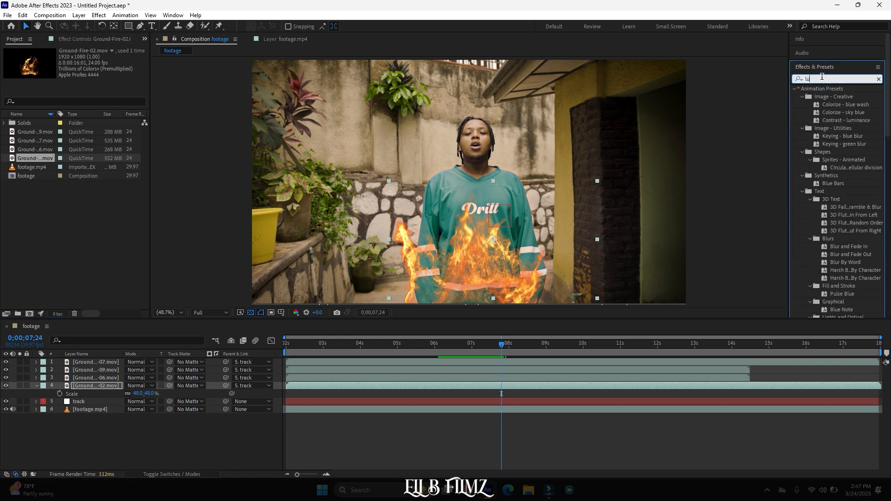
key(BackSpace)
key(BackSpace)
text(liq)
mouse_move(821, 99)
mouse_down()
mouse_move(129, 380)
mouse_move(144, 376)
mouse_move(69, 380)
mouse_up()
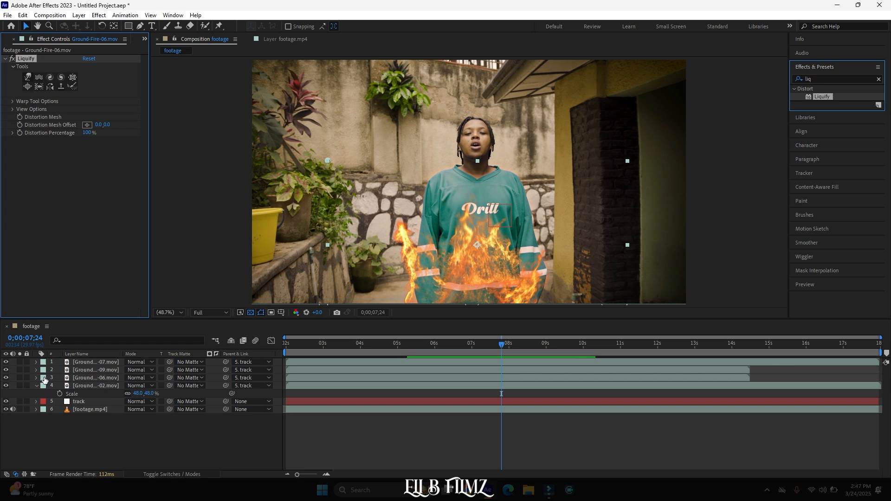
Toggle the fire layers' visibility to identify the sleeve flames, and apply Liquify to the Ground-Fire-07 layer.
click(7, 378)
click(6, 378)
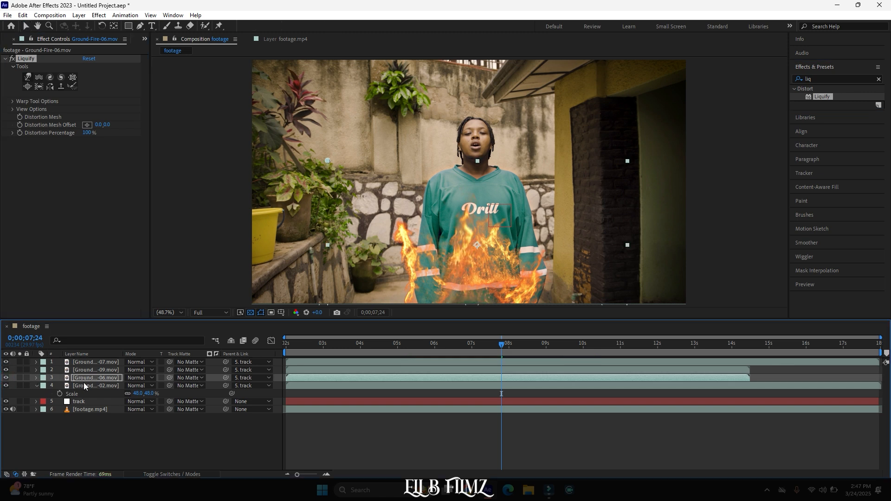
click(6, 370)
click(6, 369)
click(6, 362)
click(6, 362)
mouse_move(823, 97)
mouse_down()
mouse_move(474, 159)
mouse_move(92, 362)
mouse_up()
click(104, 366)
Warp the Ground-Fire-07 flames closer along the sleeve with a Liquify brush size of 169, and preview from 0;00;04;24.
click(28, 77)
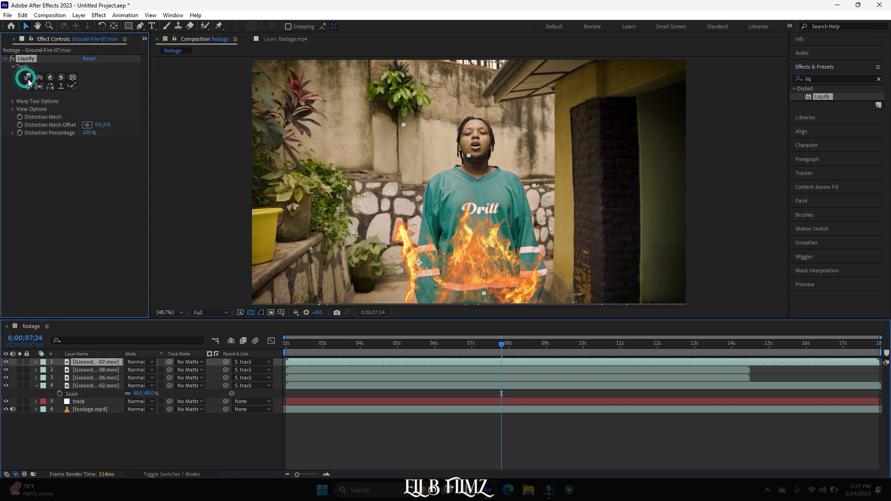
drag(394, 254, 400, 228)
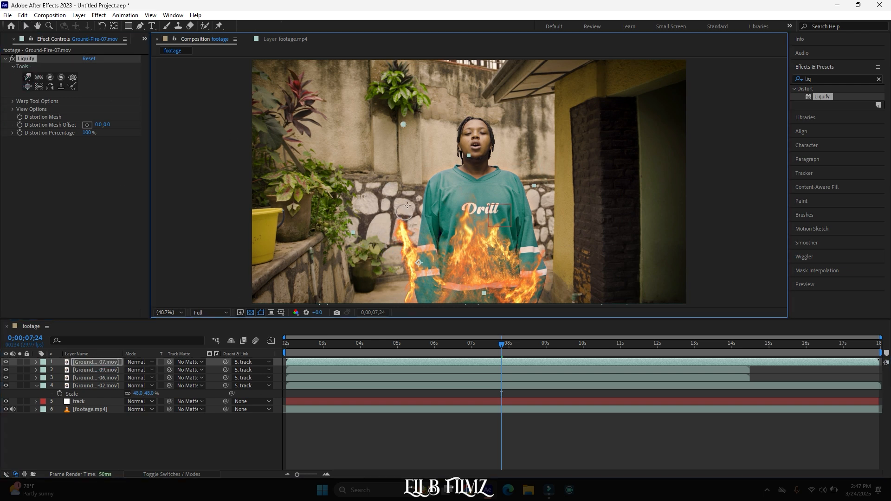
click(13, 101)
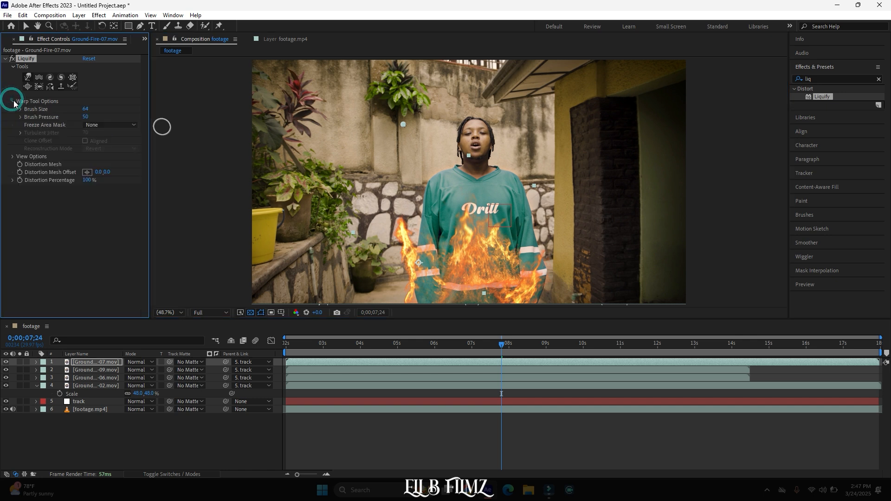
drag(103, 105, 136, 111)
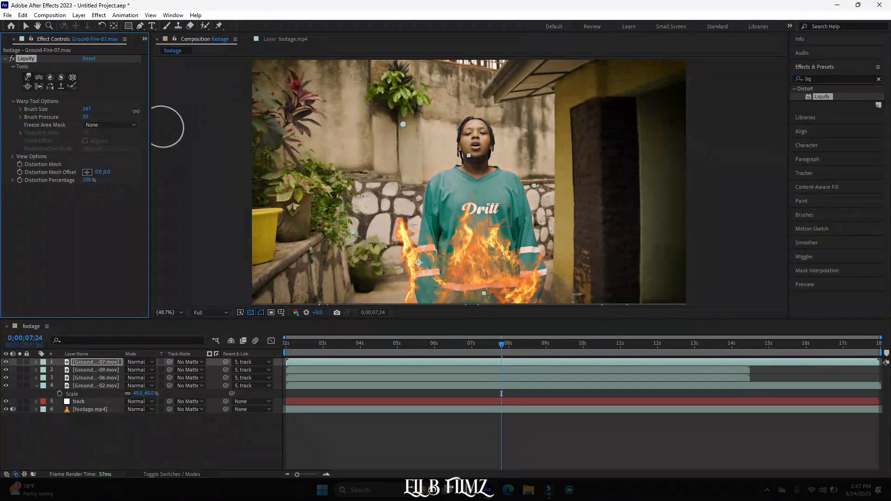
mouse_move(394, 259)
mouse_down()
mouse_move(397, 231)
mouse_move(418, 213)
mouse_move(399, 222)
mouse_move(420, 210)
mouse_move(400, 234)
mouse_move(417, 226)
mouse_move(409, 219)
mouse_move(417, 212)
mouse_move(411, 249)
mouse_move(418, 247)
mouse_move(412, 227)
mouse_up()
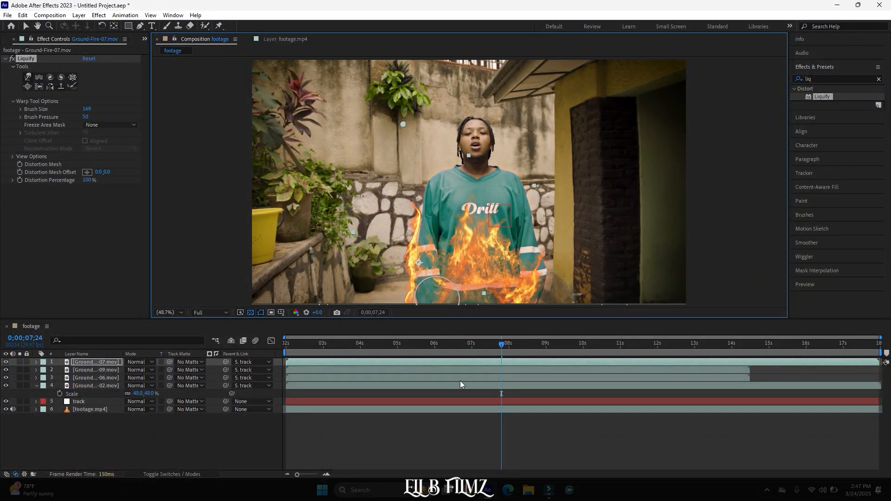
click(390, 343)
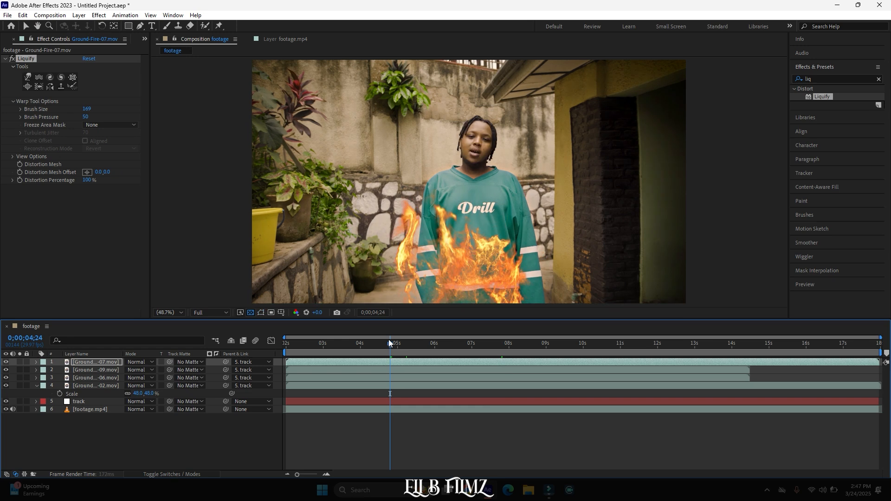
key(space)
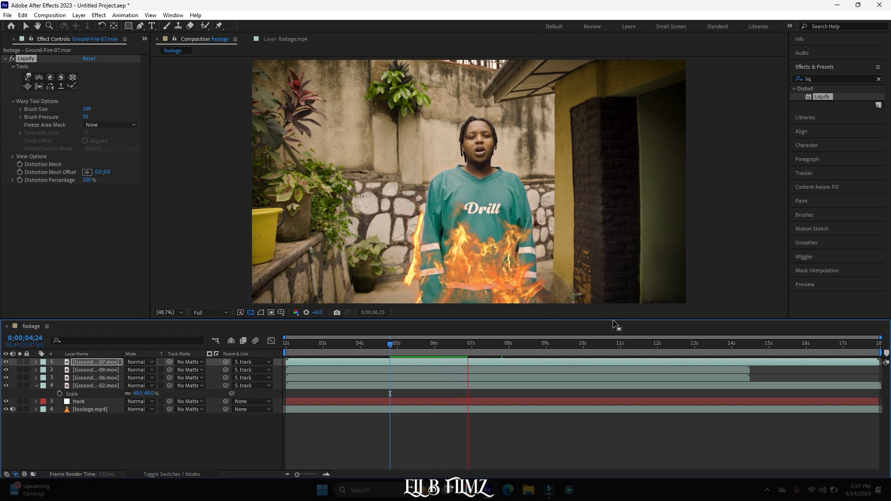
key(space)
Import the Ground-Fire-06 clip again from the FIRE PRESETS folder and add it just below the Ground-Fire-07 layer.
click(25, 25)
click(7, 41)
click(60, 224)
double_click(60, 227)
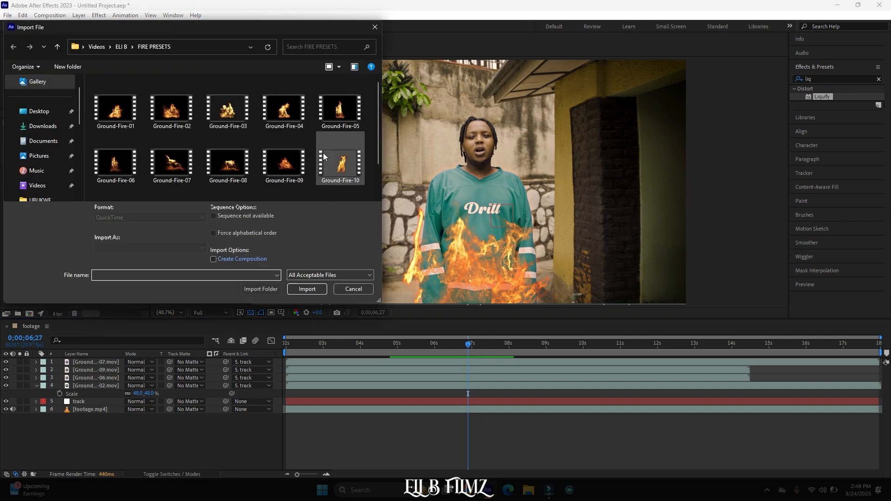
scroll(308, 135, down, 1)
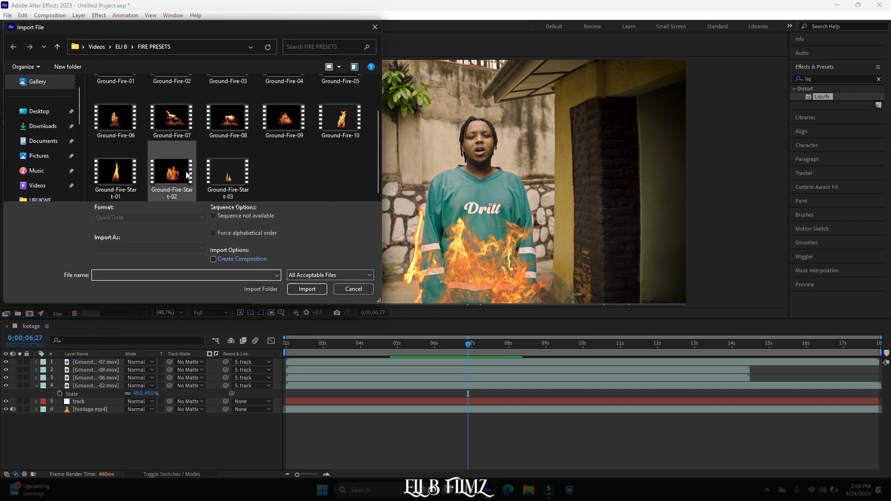
scroll(231, 126, up, 1)
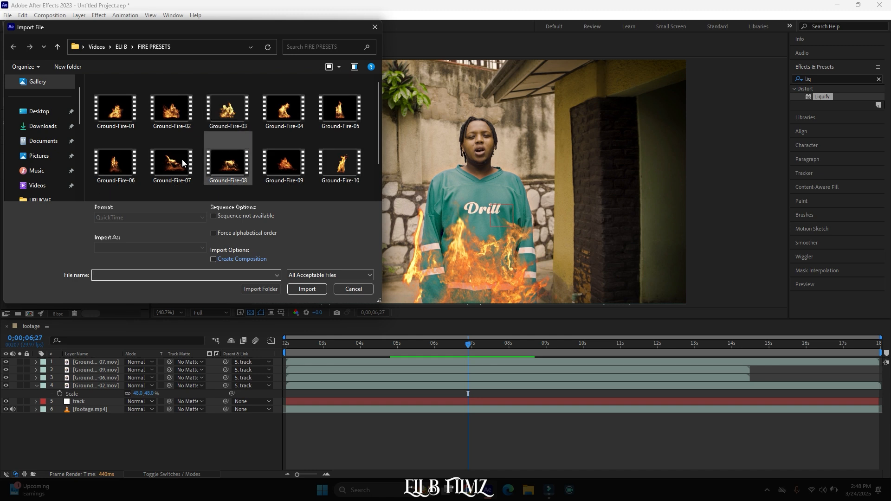
double_click(123, 163)
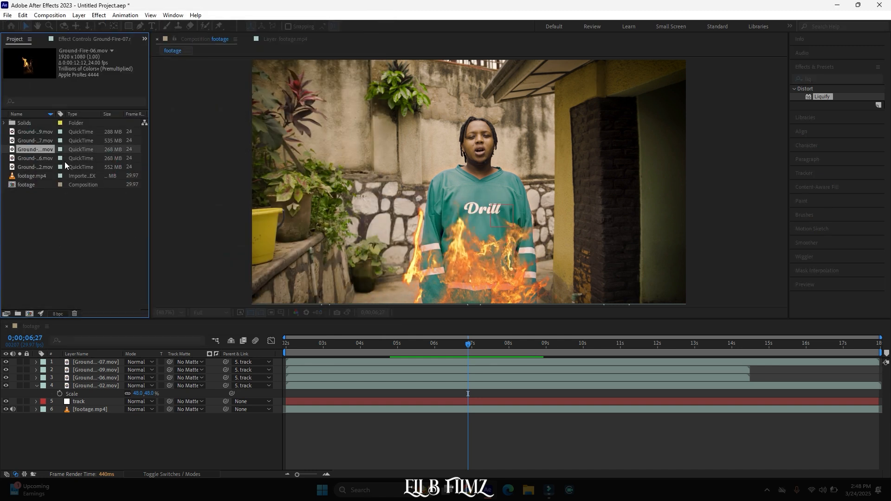
drag(91, 316, 82, 365)
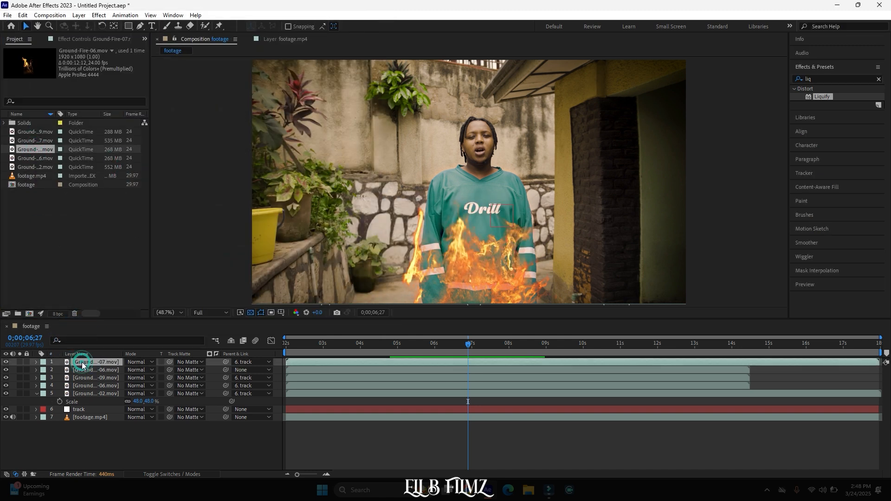
Move the newly added Ground-Fire-06 layer down so its flames sit on the jersey, and preview from 0;00;06;27.
drag(433, 198, 469, 199)
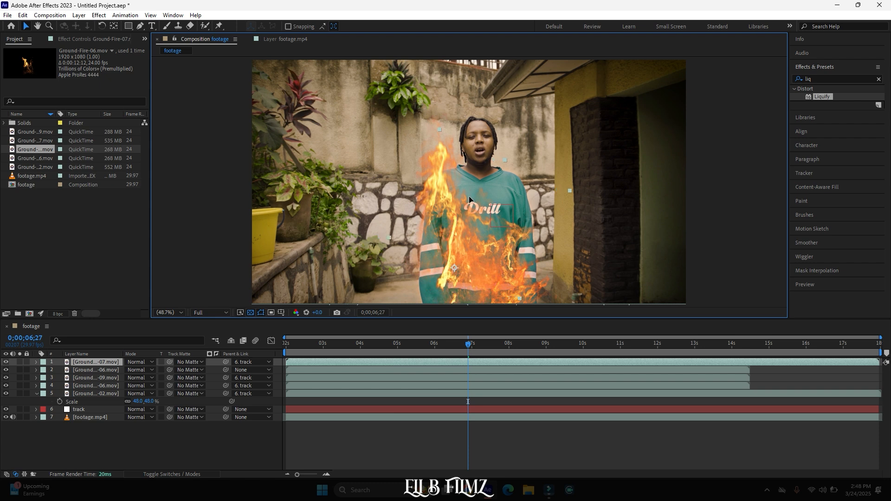
click(79, 371)
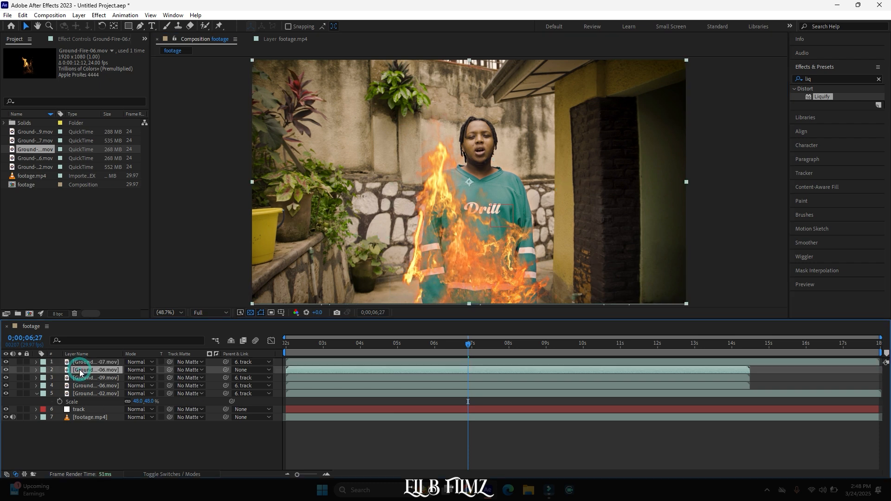
mouse_move(433, 226)
mouse_down()
mouse_move(455, 187)
mouse_move(486, 194)
mouse_move(445, 200)
mouse_move(439, 215)
mouse_up()
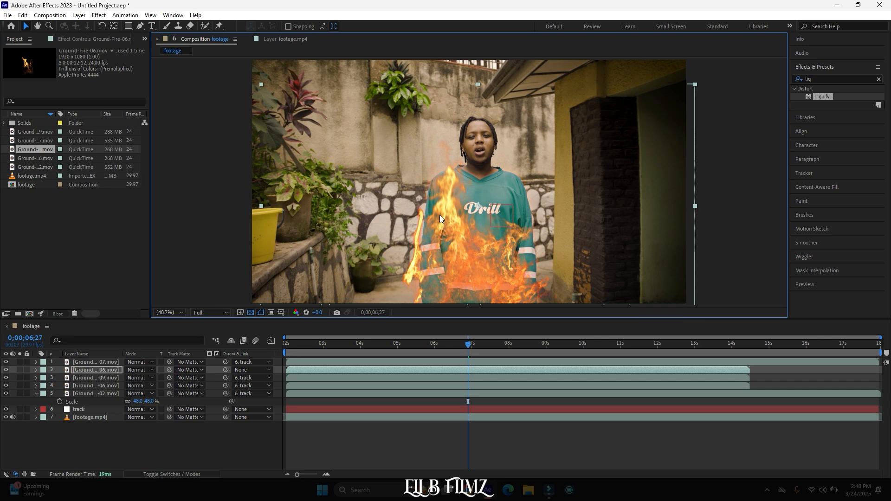
key(space)
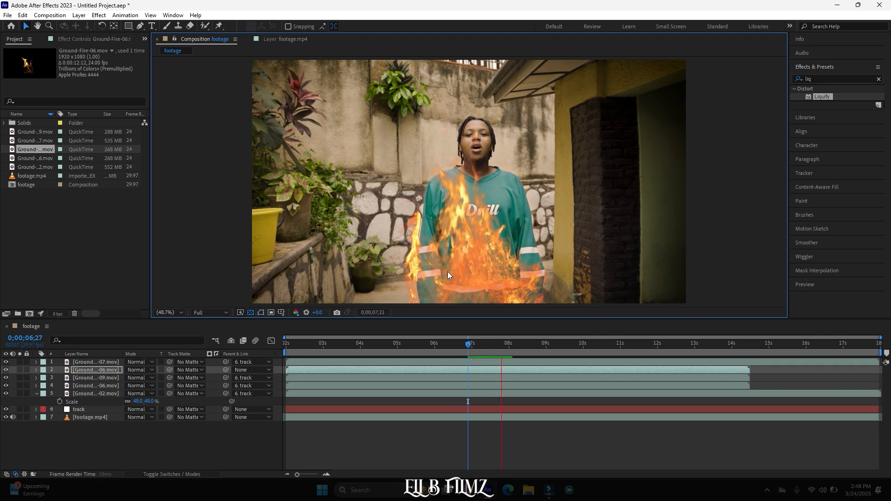
key(space)
Scale the new Ground-Fire-06 layer to 55%, move its flames to the right side of the jersey's chest, and preview.
key(s)
drag(139, 377, 119, 377)
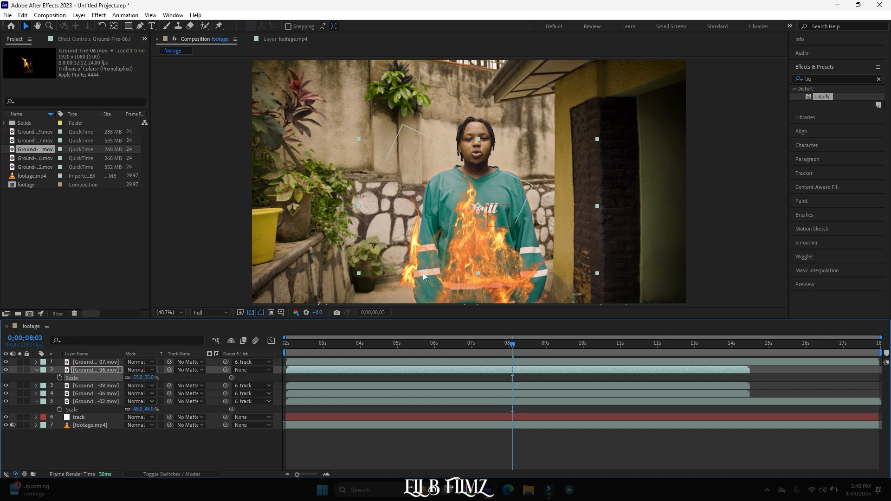
drag(466, 205, 506, 202)
key(space)
key(space)
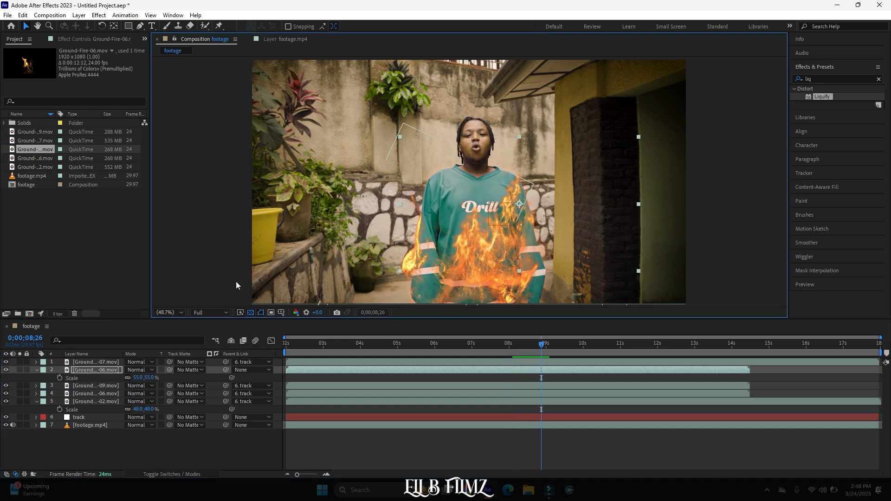
Parent the scaled Ground-Fire-06 layer to the track null and preview the motion from 0;00;08;26.
drag(225, 370, 79, 417)
key(space)
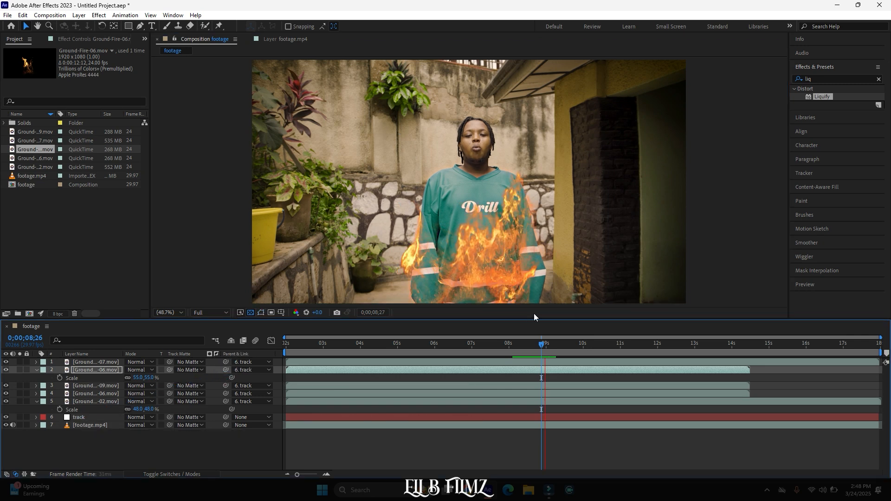
key(space)
Duplicate the 55% Ground-Fire-06 layer, then rotate the copy to -30° and move its flames onto the opposite upper sleeve.
key(ctrl+d)
drag(506, 215, 440, 217)
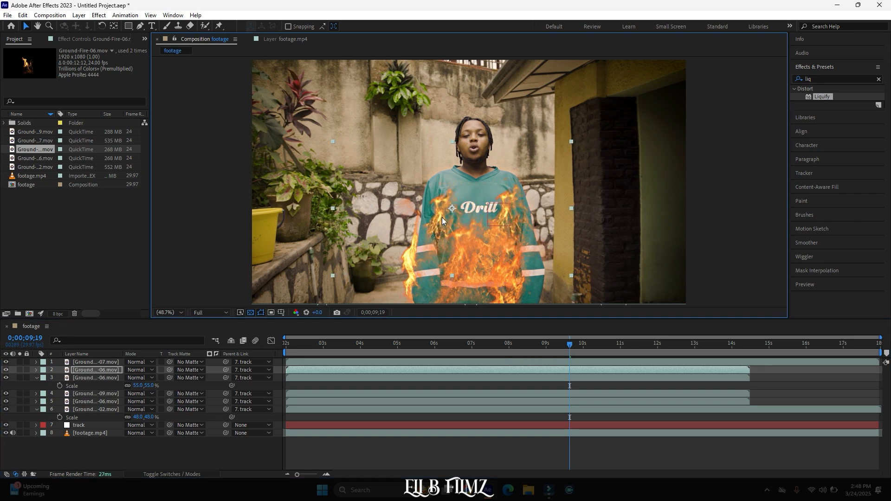
key(r)
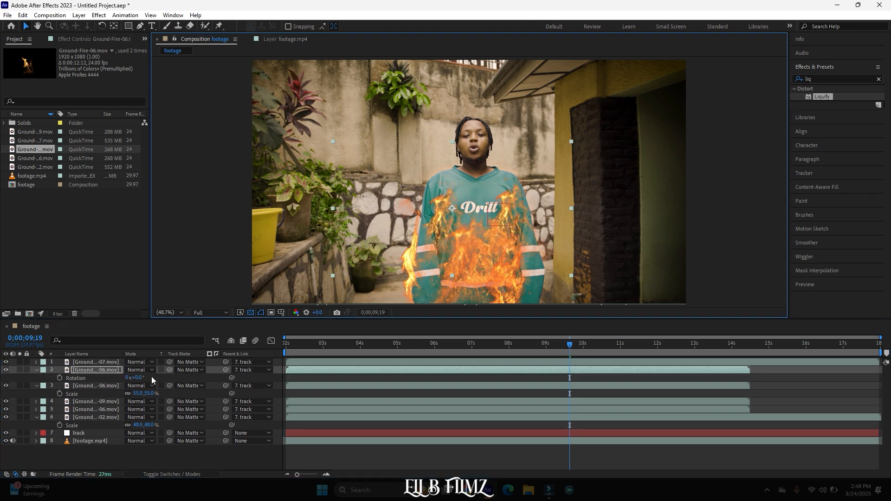
drag(141, 378, 135, 386)
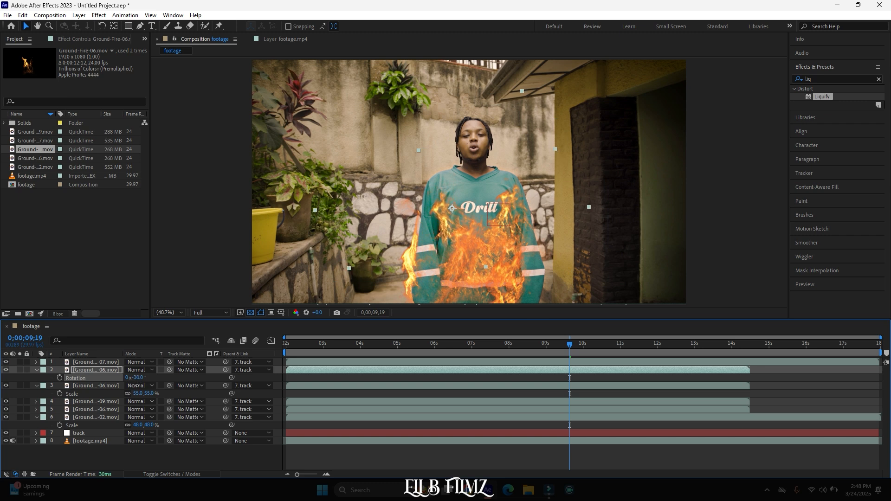
drag(460, 217, 430, 230)
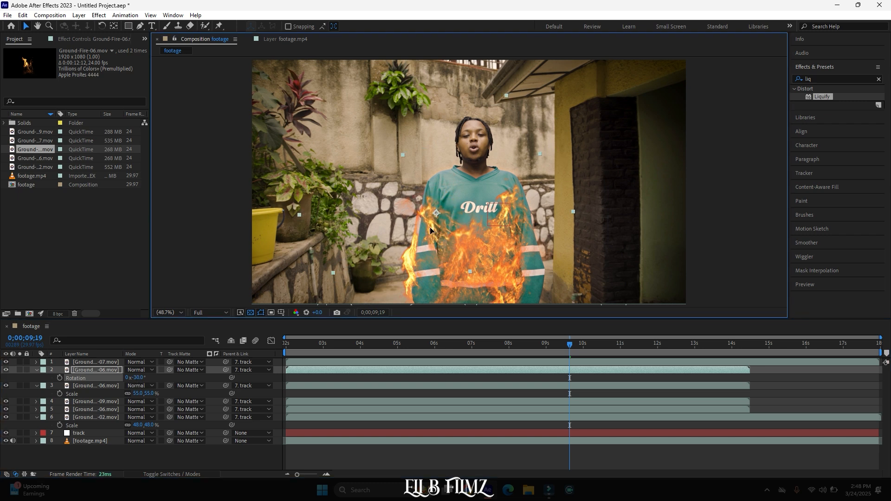
Set the duplicated Ground-Fire-06 layer's rotation to -2°, nudge its flames over the sleeve, and preview from 0;00;09;19.
drag(136, 377, 149, 373)
drag(413, 240, 420, 239)
key(space)
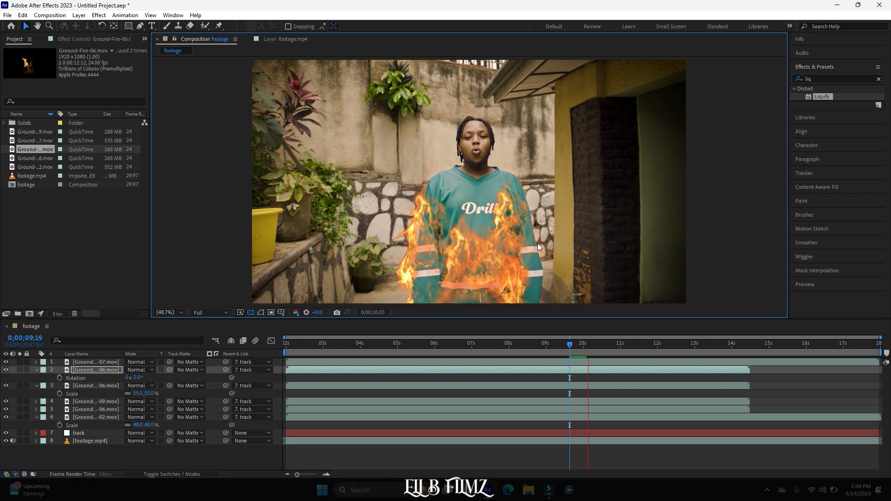
key(space)
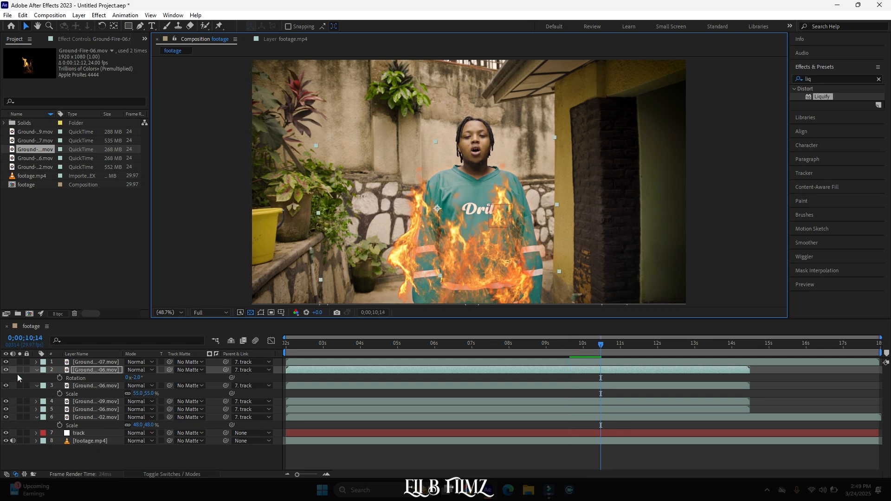
Import the Ground-Fire-03 clip from the FIRE PRESETS folder and add it between the two upper Ground-Fire-06 layers.
double_click(41, 253)
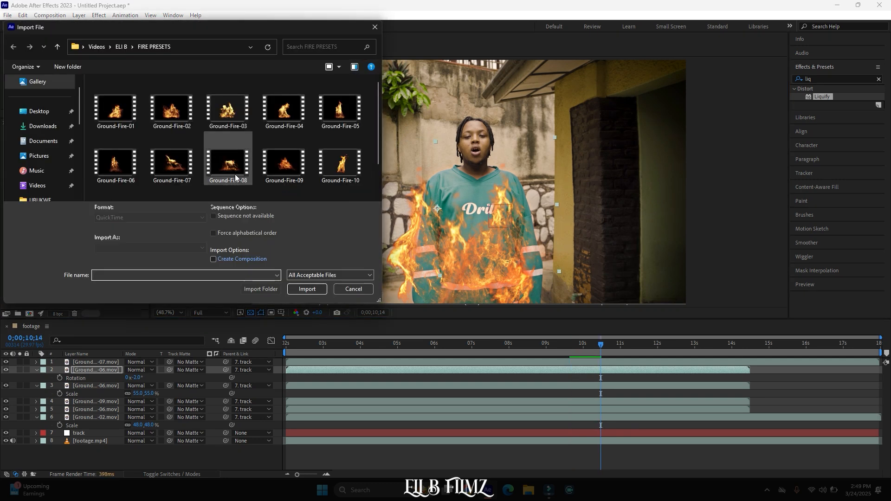
scroll(235, 176, up, 1)
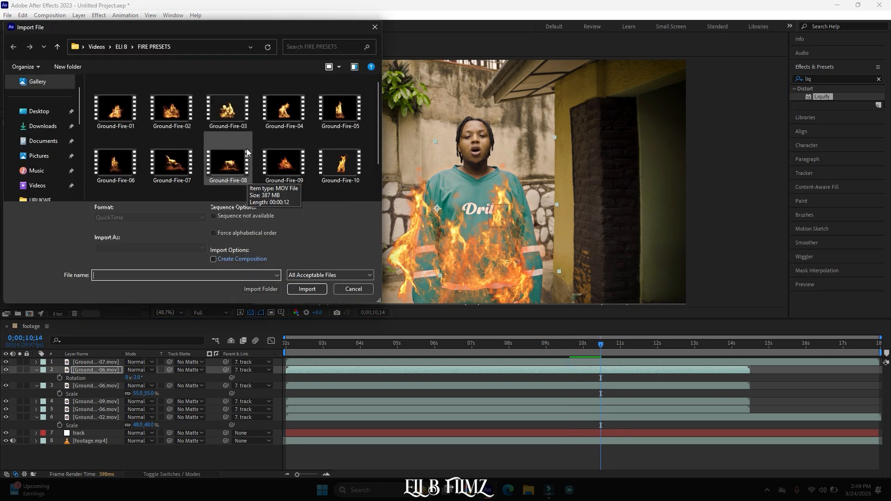
double_click(228, 111)
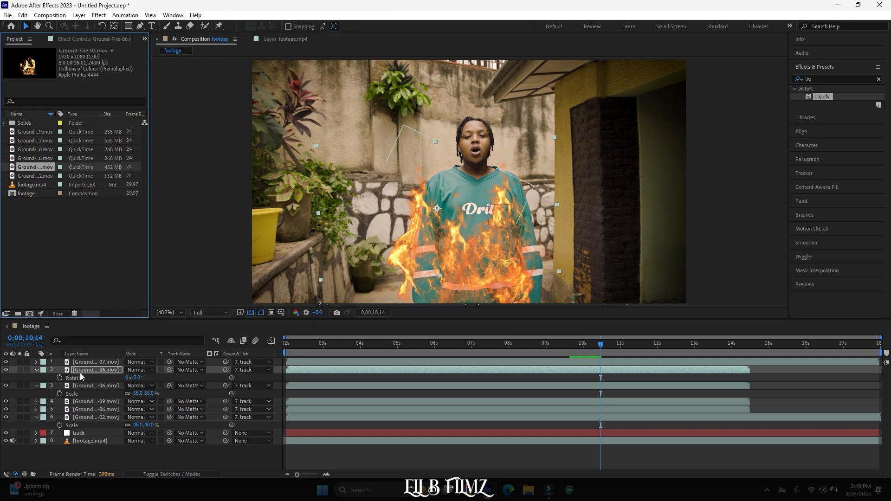
drag(41, 171, 96, 383)
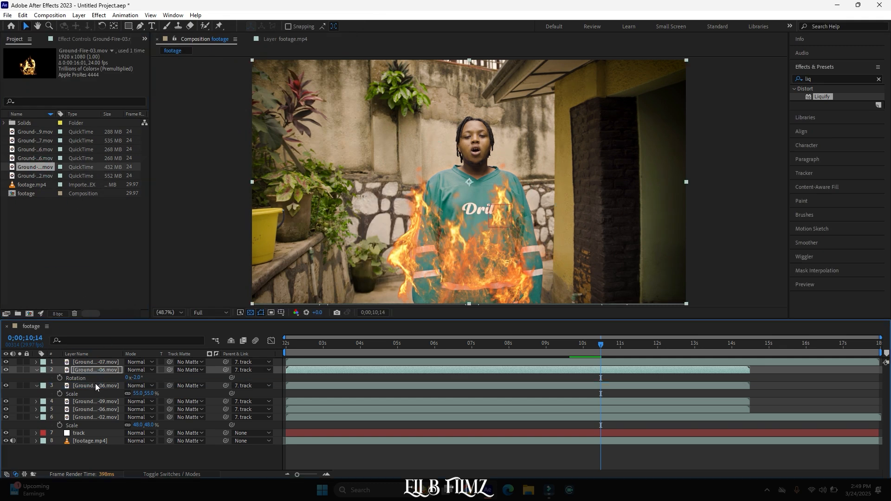
Scale the Ground-Fire-03 layer to 36% and preview from 0;00;10;14.
key(s)
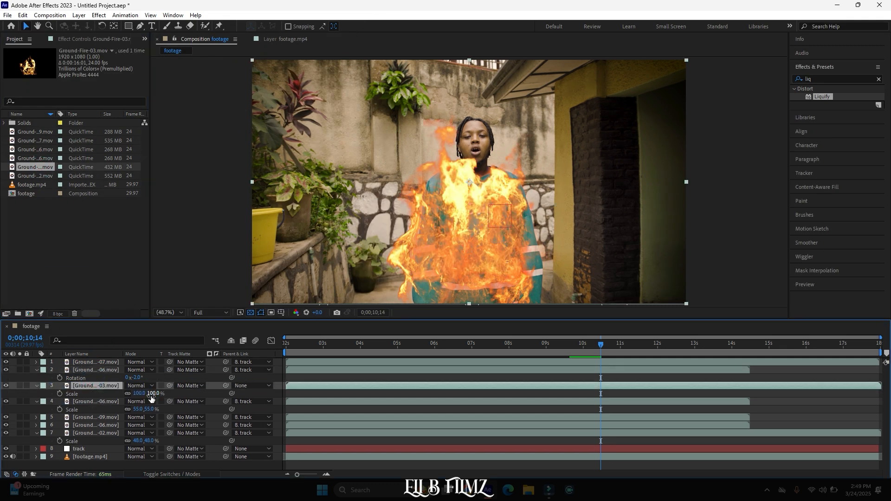
drag(139, 394, 113, 399)
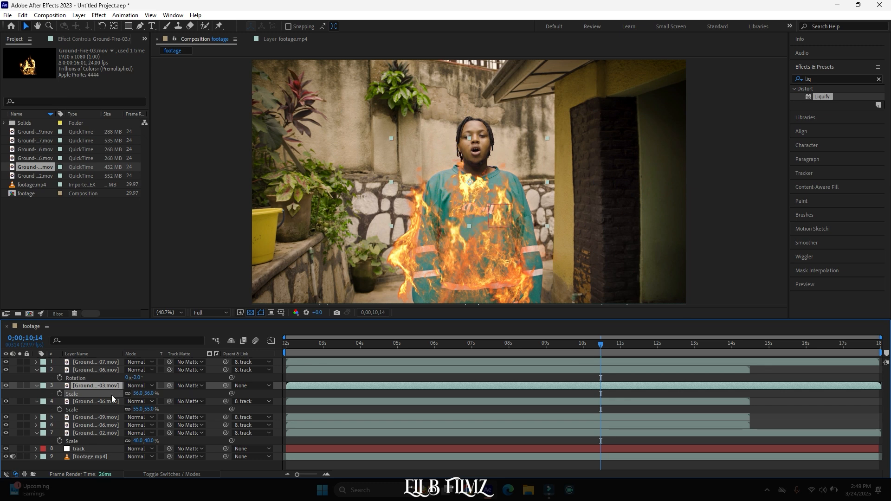
key(space)
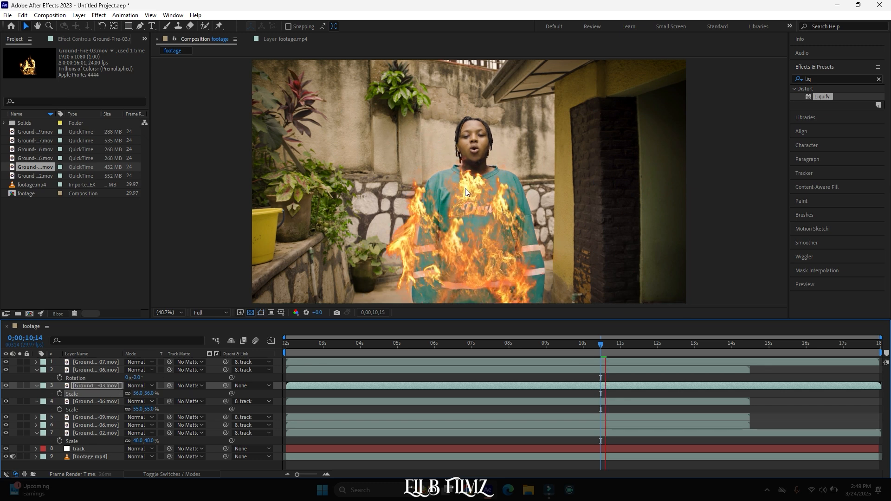
key(space)
Reorder the Ground-Fire-03 layer to just above Ground-Fire-02 and scale it to 51%.
click(92, 434)
drag(92, 435, 92, 435)
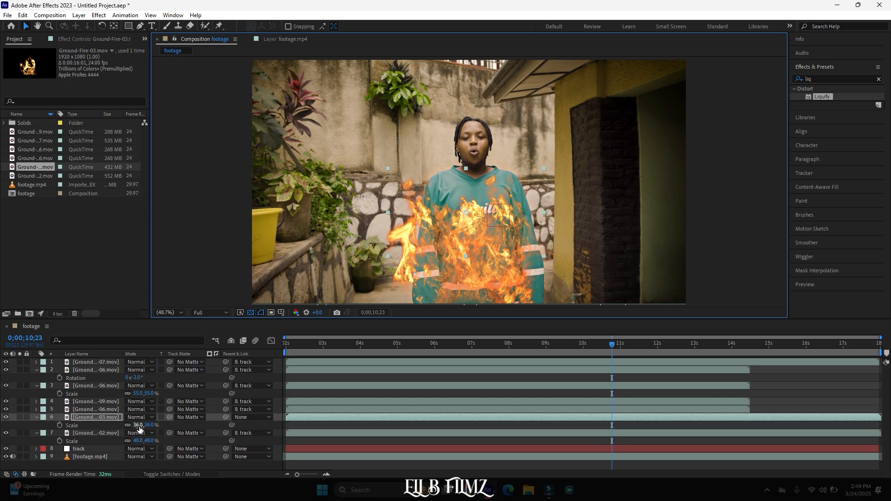
drag(144, 425, 145, 425)
Preview the Ground-Fire-03 flames from 0;00;10;23 and parent their layer to the track null.
key(space)
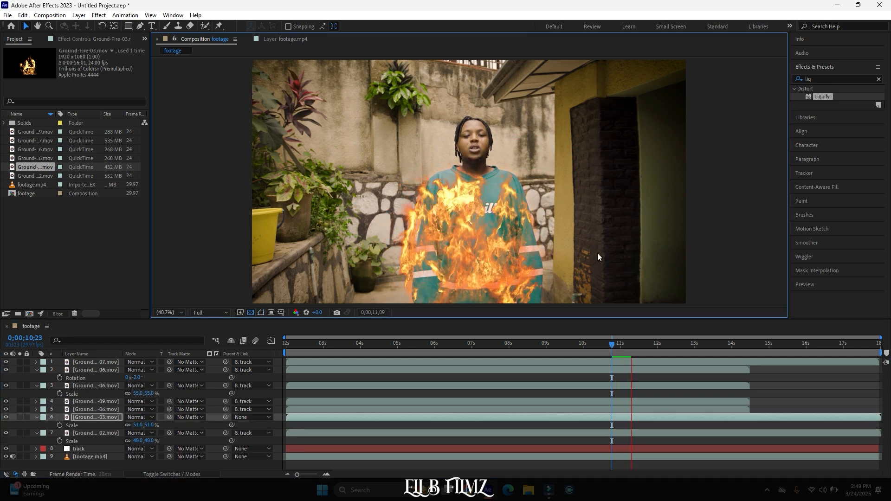
key(space)
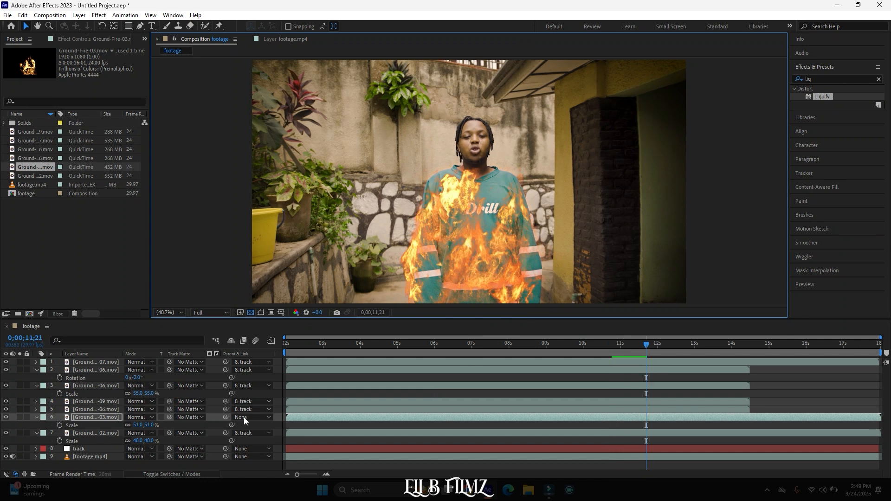
drag(226, 416, 81, 449)
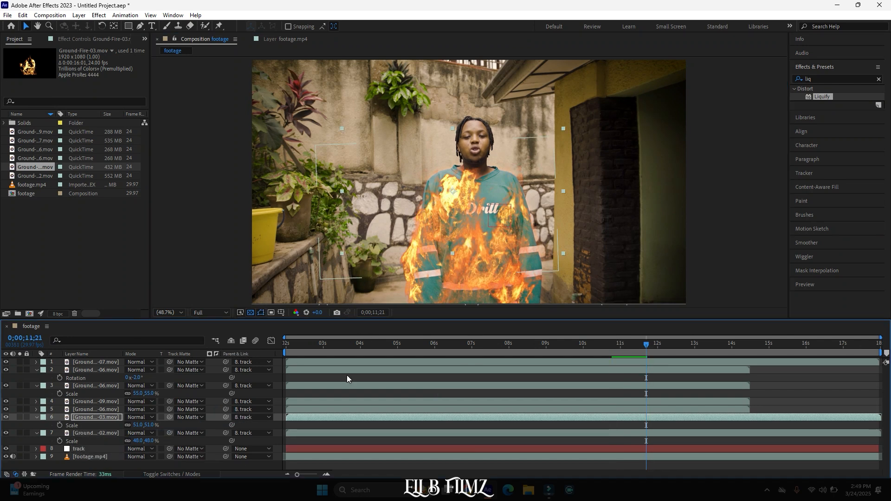
Import the Ground-Fire-09 clip again and add it just above the existing Ground-Fire-09 layer.
key(ctrl+i)
double_click(282, 165)
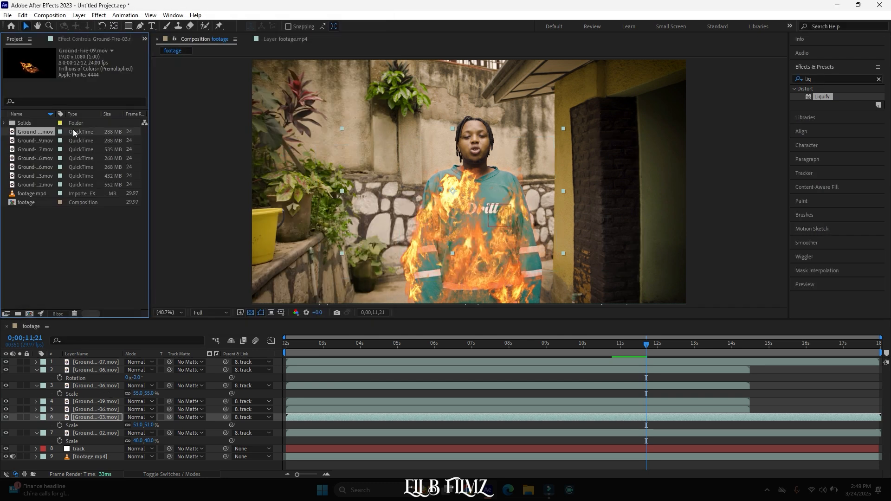
drag(91, 389, 88, 400)
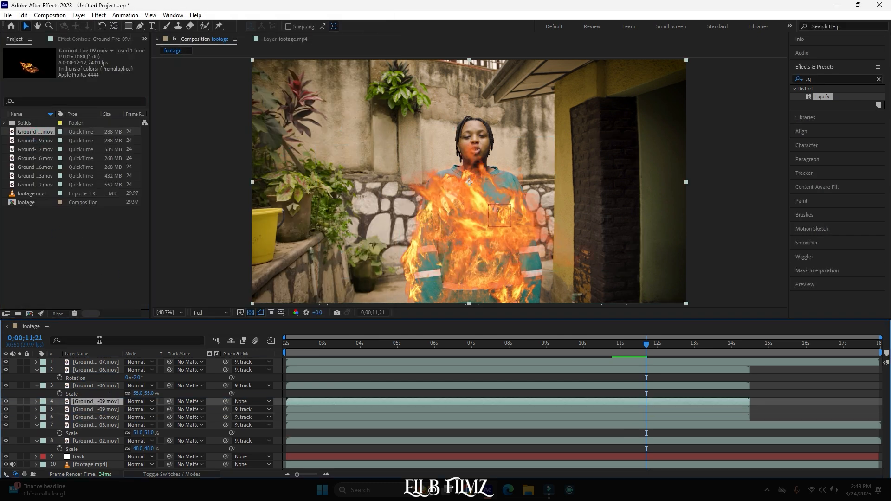
Scale the new Ground-Fire-09 layer to 51% and rotate it to 34°.
key(s)
drag(139, 413, 117, 411)
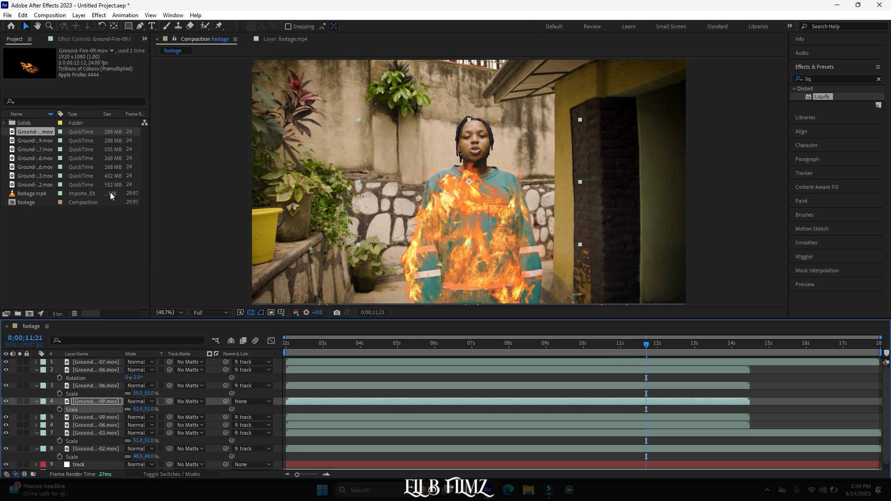
key(r)
mouse_move(139, 410)
mouse_down()
mouse_move(161, 409)
mouse_move(149, 409)
mouse_up()
Move the new Ground-Fire-09 flames onto the right side of the chest and shoulder, and preview from 0;00;11;21.
click(456, 197)
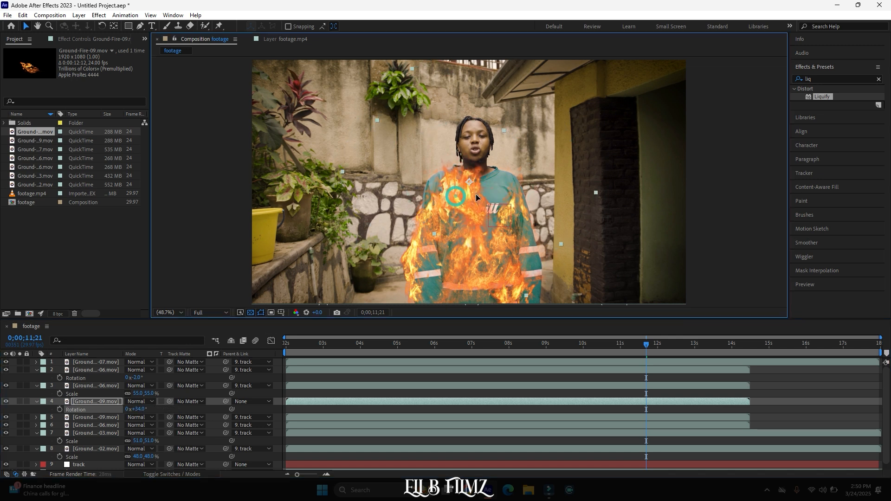
mouse_move(487, 198)
mouse_down()
mouse_move(487, 214)
mouse_move(494, 200)
mouse_up()
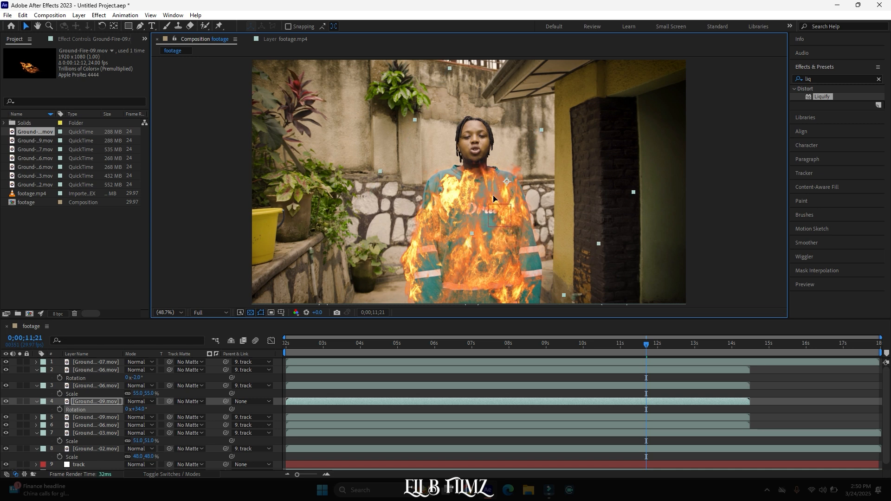
key(space)
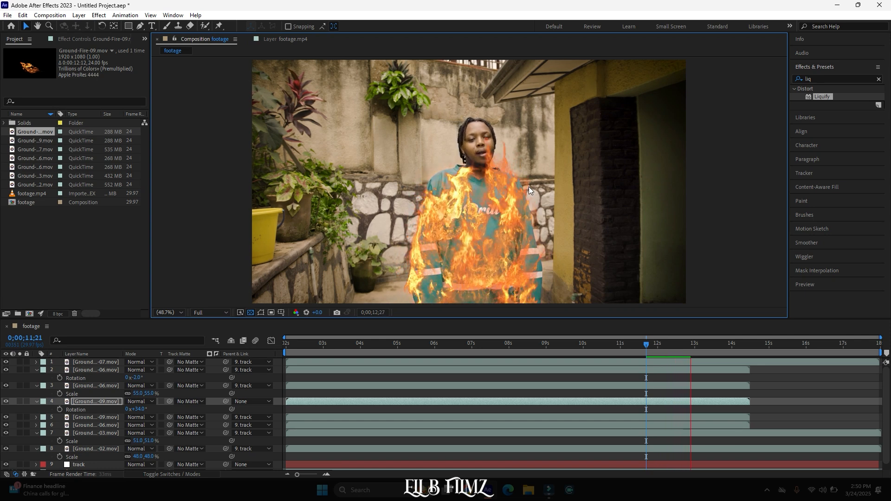
key(space)
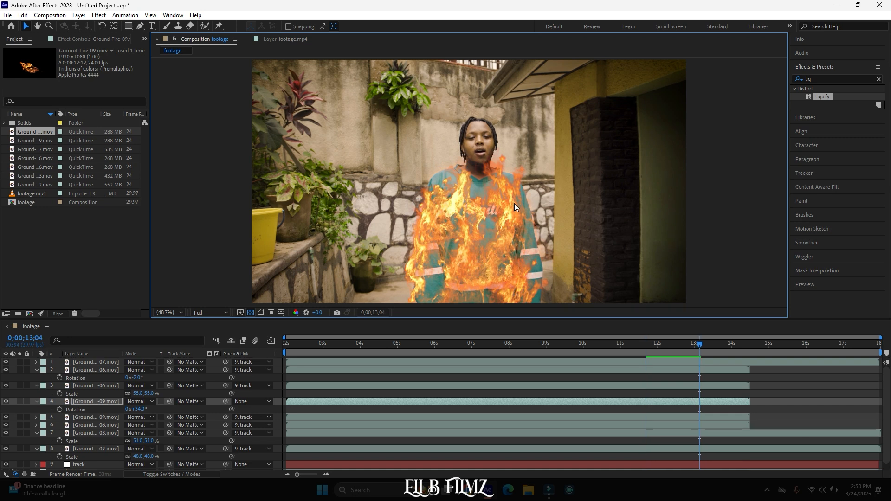
Import the Ground-Fire-07 clip again and add it just below the existing Ground-Fire-07 layer.
key(ctrl+i)
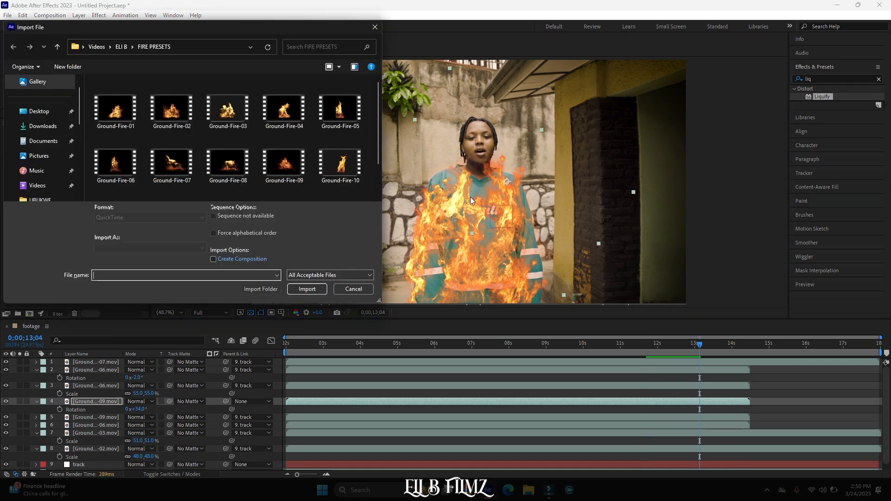
double_click(172, 118)
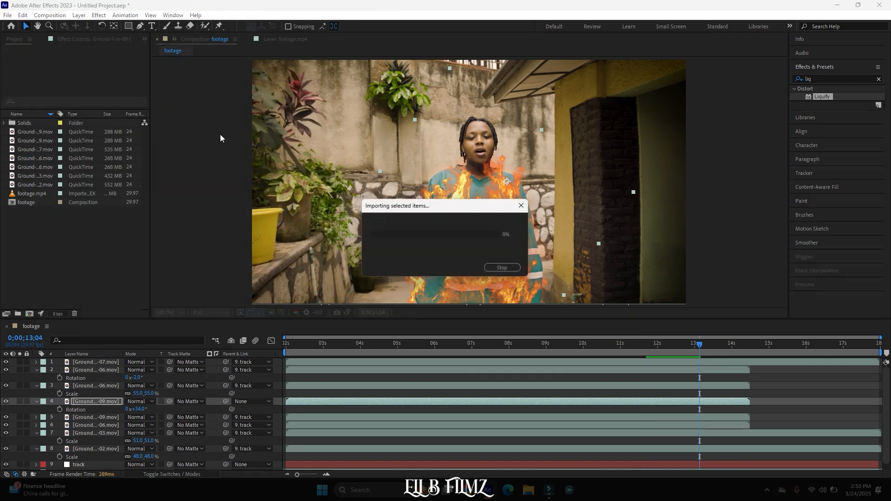
drag(38, 152, 97, 365)
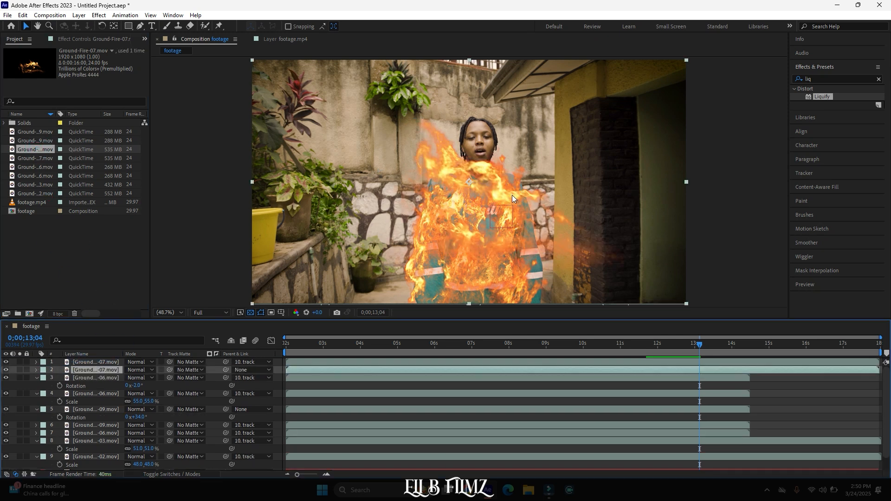
Scale down the new Ground-Fire-07 layer, placing it near the performer's right-hand sleeve, and rotate it to 42°.
key(s)
drag(135, 393, 170, 377)
key(ctrl+z)
key(r)
drag(477, 200, 541, 268)
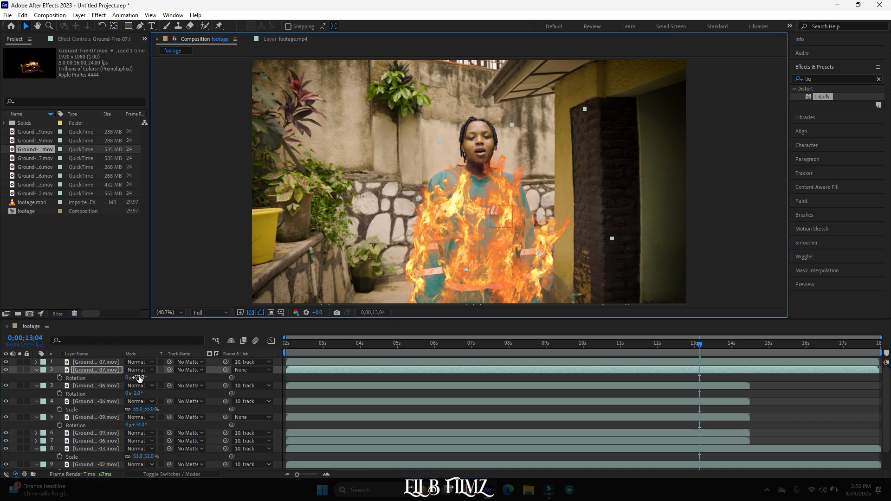
drag(139, 380, 133, 380)
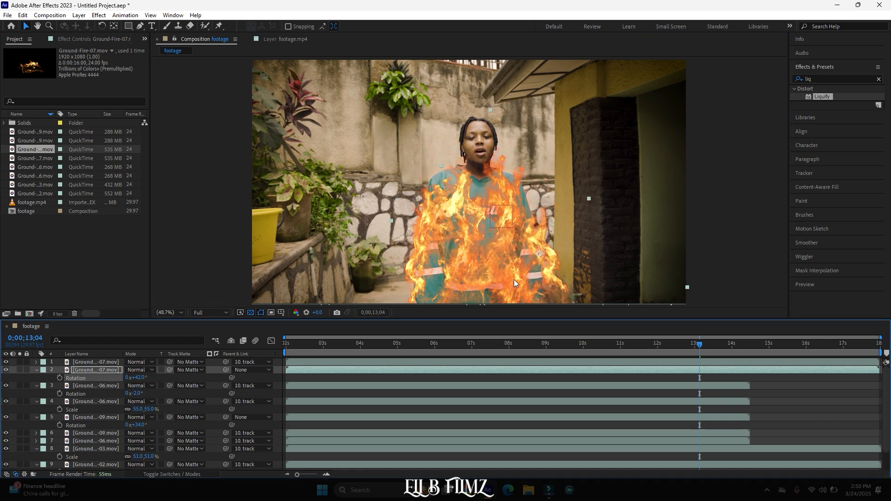
Fit the new Ground-Fire-07 flames onto the lower right sleeve and parent the layer to the track null, then preview from 0;00;13;04.
drag(531, 261, 520, 244)
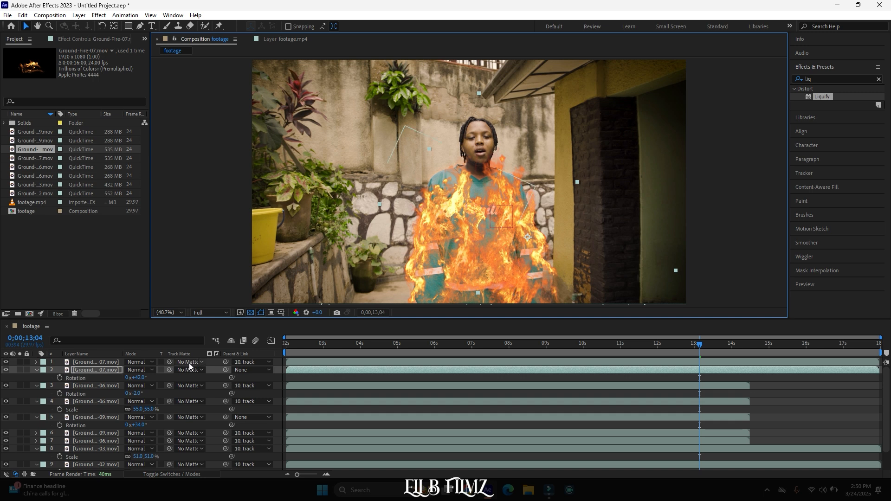
drag(226, 370, 81, 468)
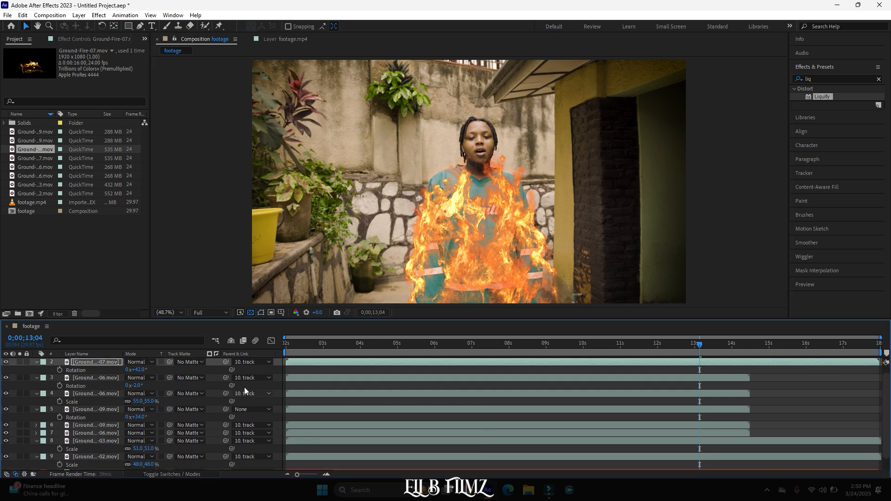
key(space)
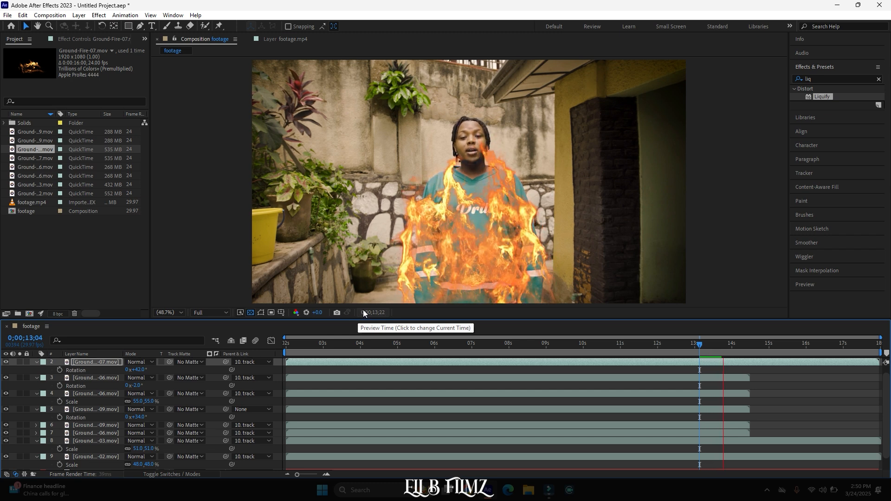
key(space)
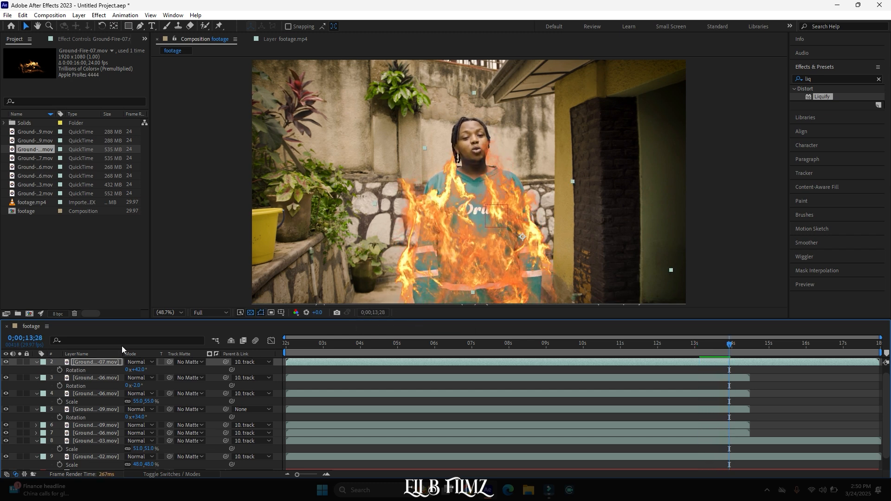
Import the Ground-Fire-06 clip again and add it just above the Ground-Fire-03 layer.
key(ctrl+i)
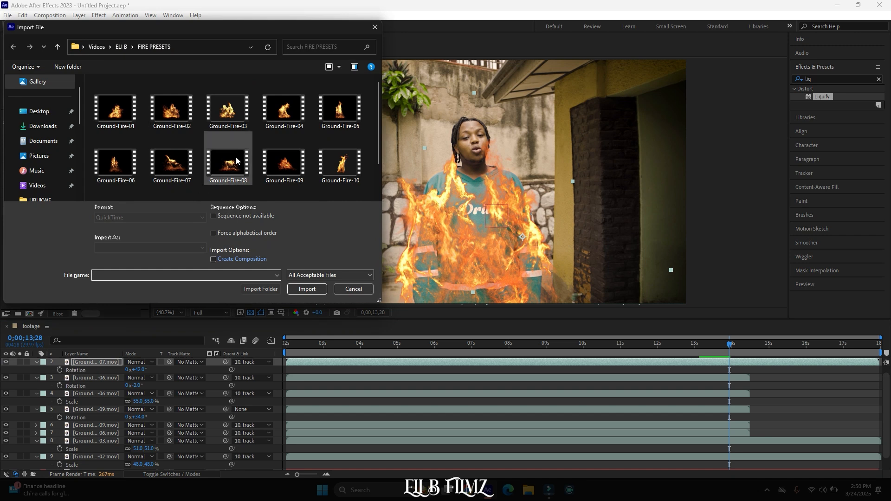
double_click(115, 163)
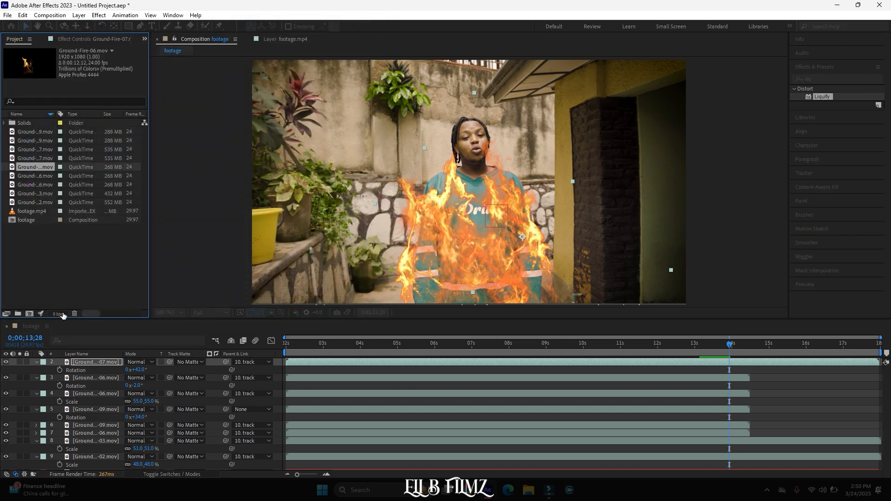
drag(29, 67, 113, 449)
Place the new Ground-Fire-06 flames over the chest at 39% scale and parent the layer to the track null.
drag(502, 193, 480, 201)
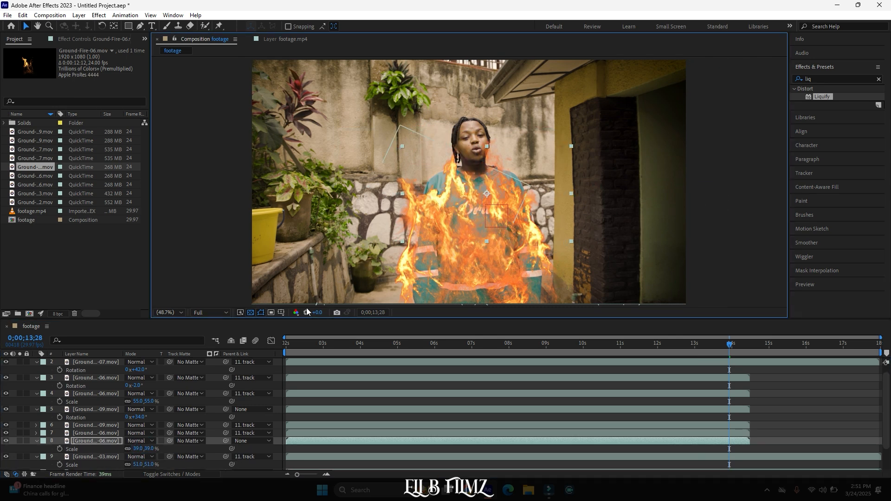
scroll(225, 427, down, 2)
drag(225, 411, 79, 458)
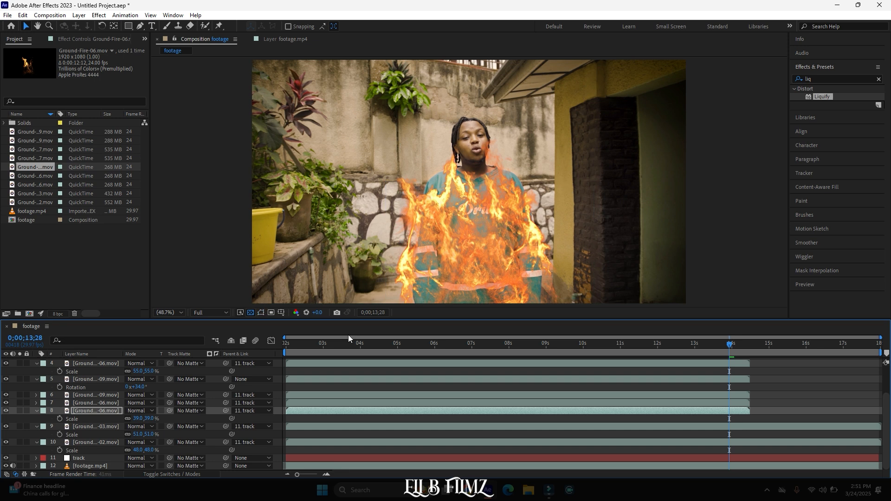
Preview the layered fire from near the start of the composition and check how it follows the jersey up to 0;00;05;01.
key(space)
click(401, 344)
click(297, 343)
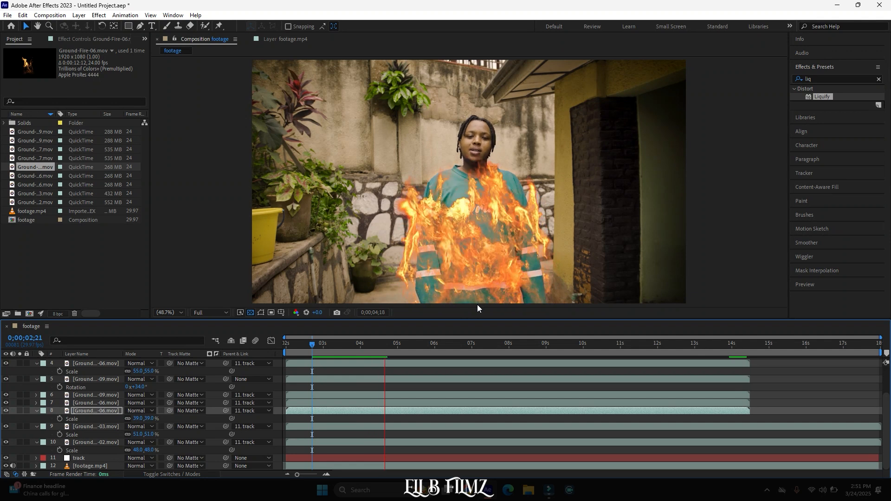
click(349, 344)
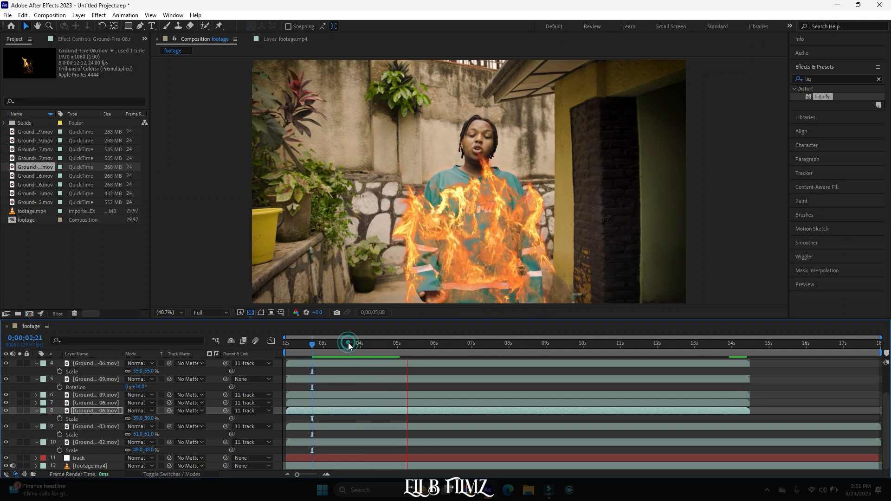
click(302, 347)
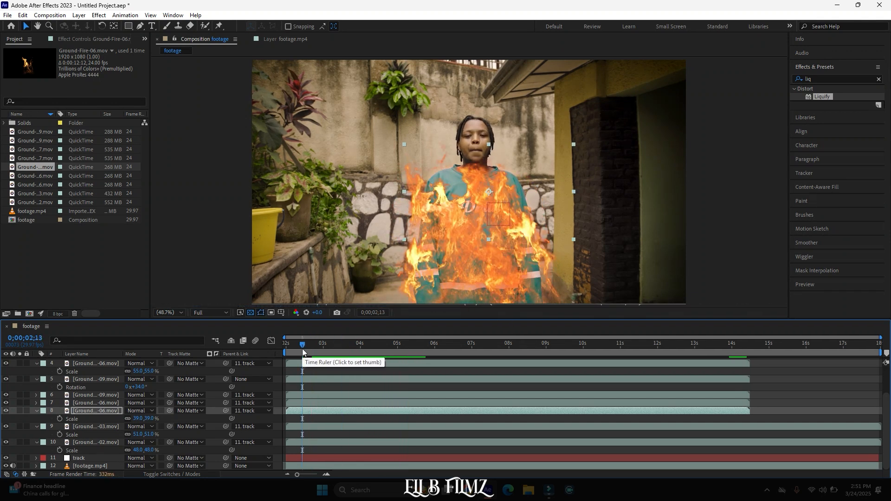
key(Page_Up)
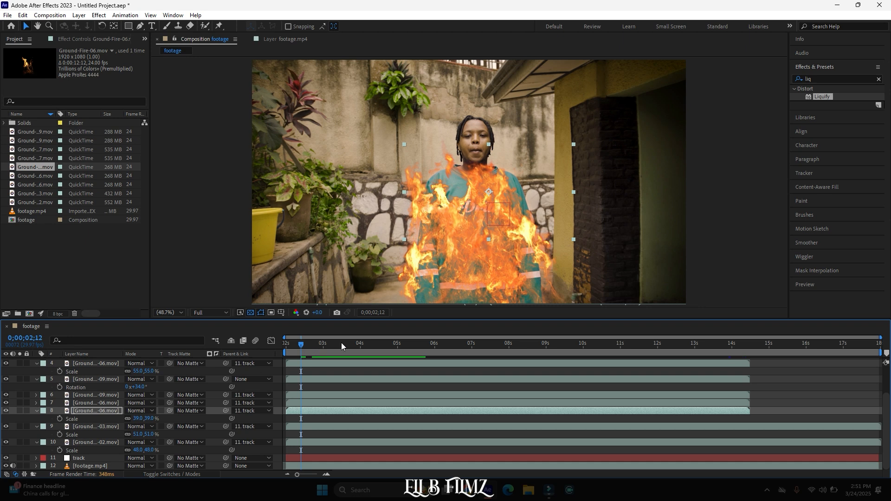
click(319, 344)
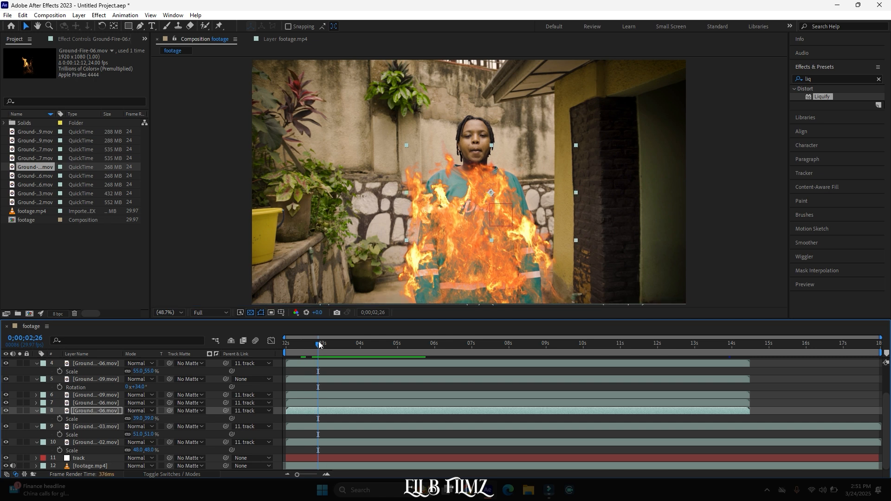
key(space)
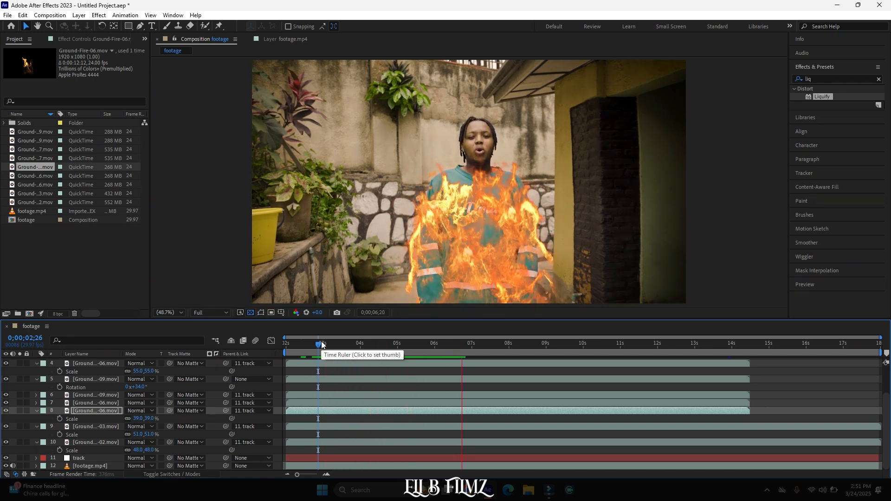
key(space)
drag(342, 346, 391, 339)
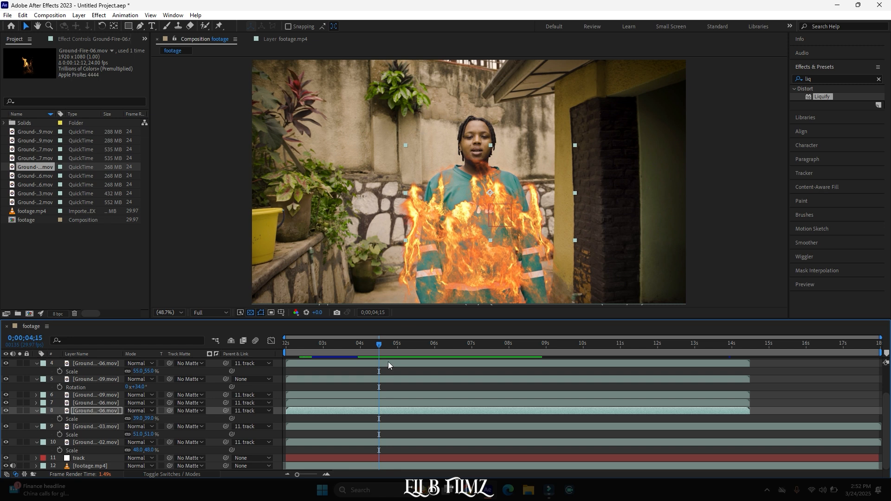
click(399, 345)
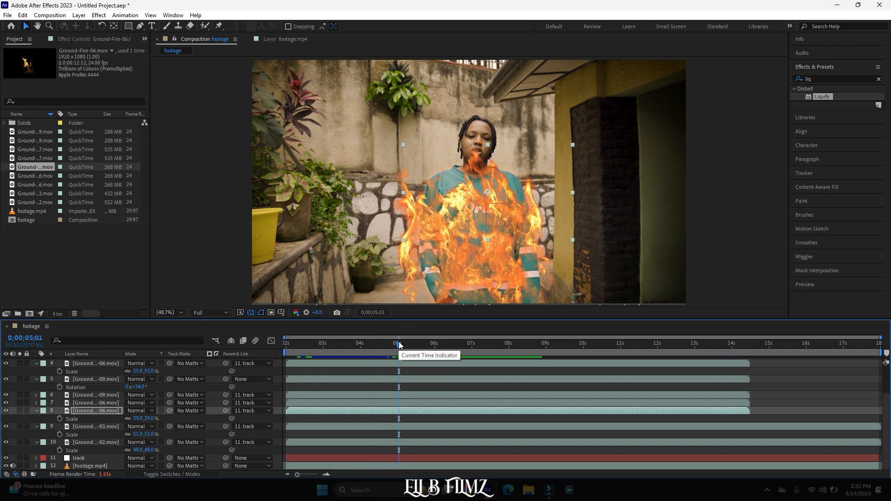